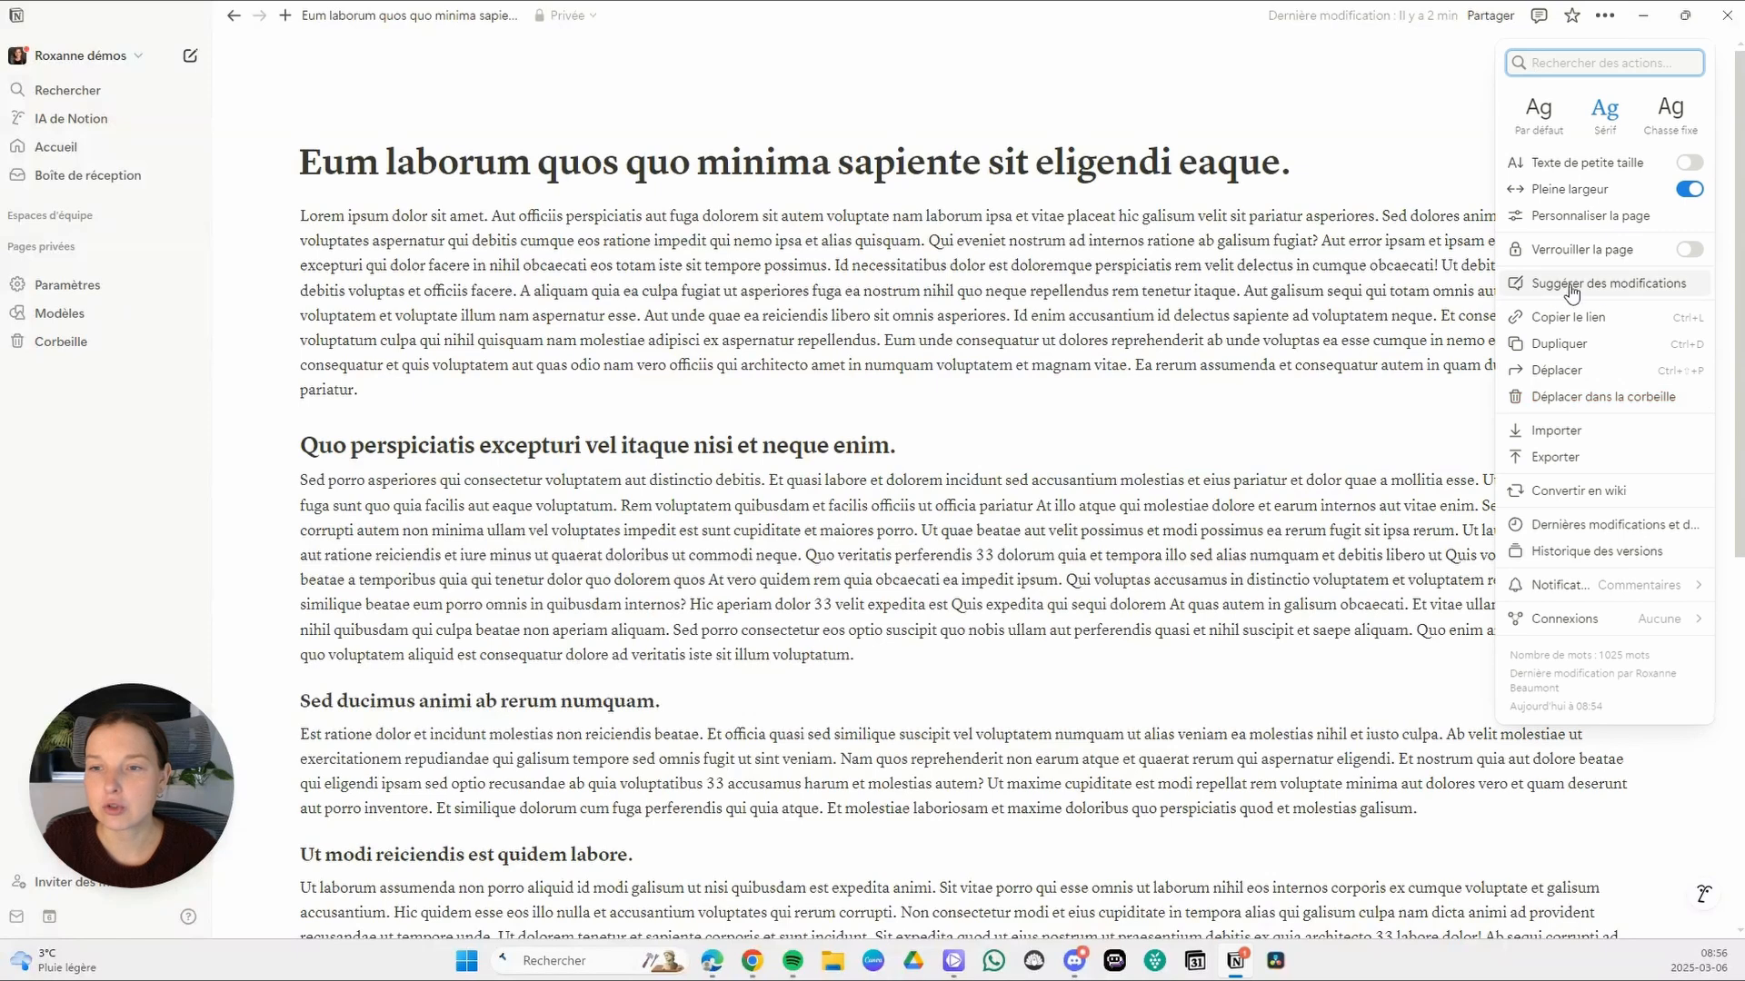
Turn on suggested edits and suggest bolding the sentence "Sed porro asperiores qui consectetur voluptatem aut distinctio debitis."
click(1617, 289)
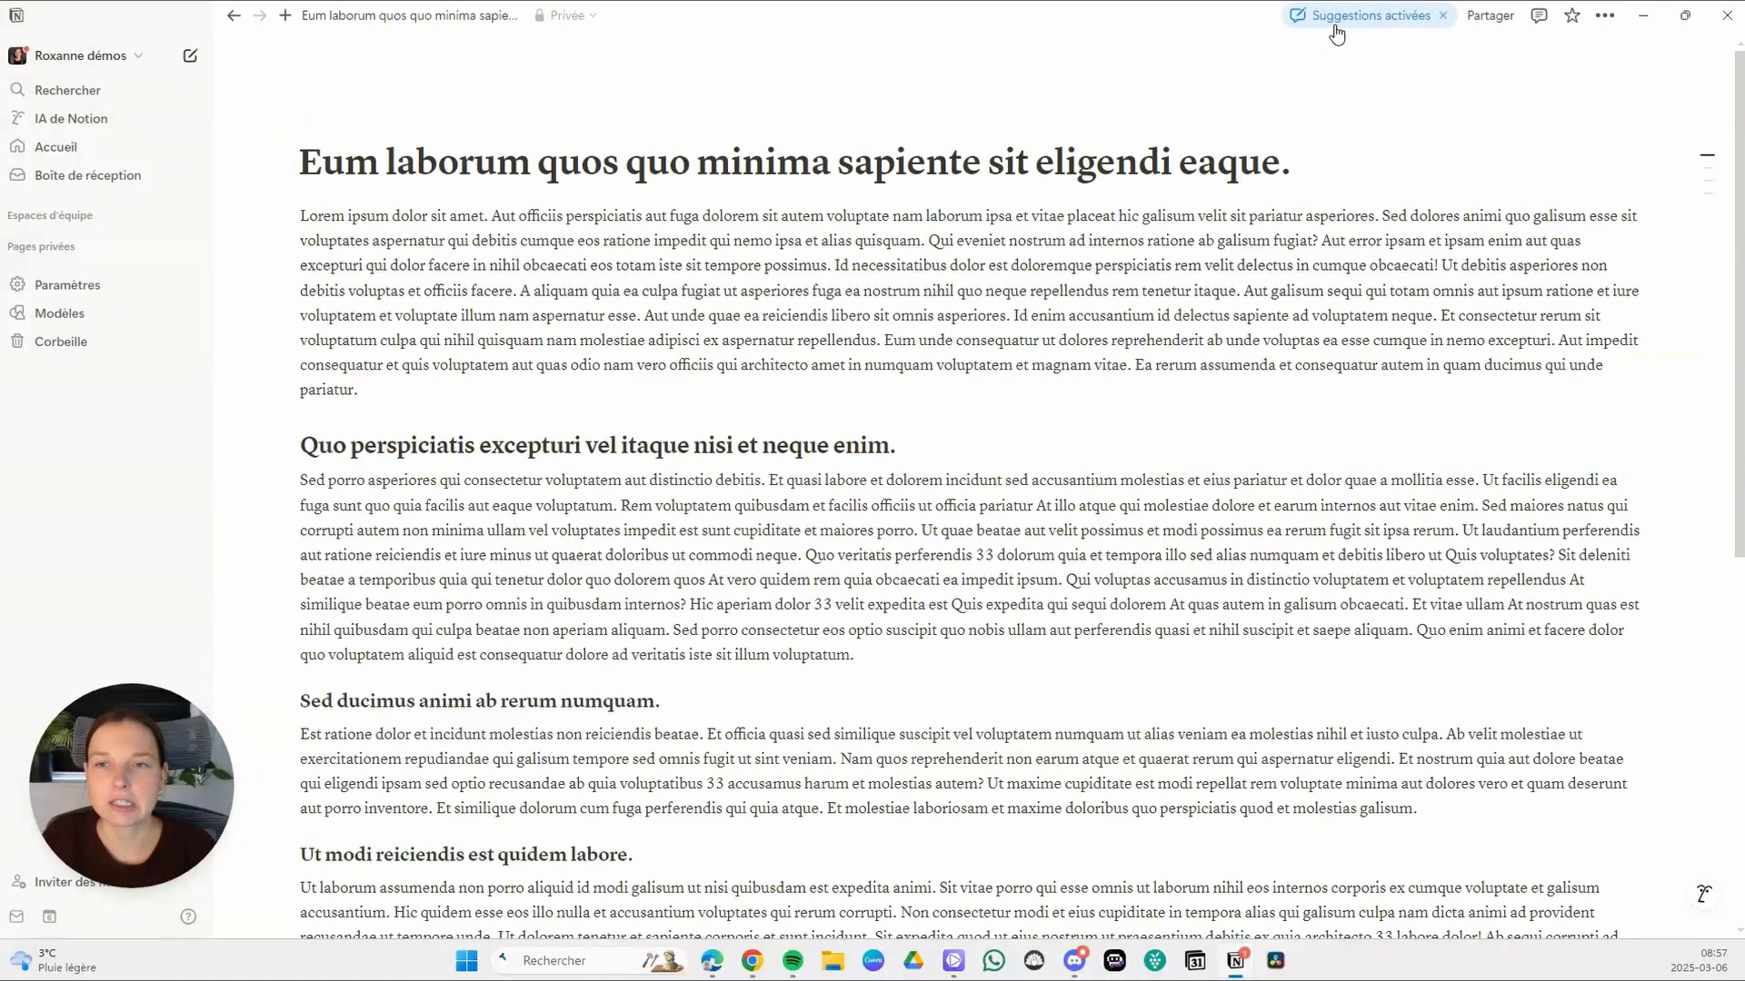
click(1184, 284)
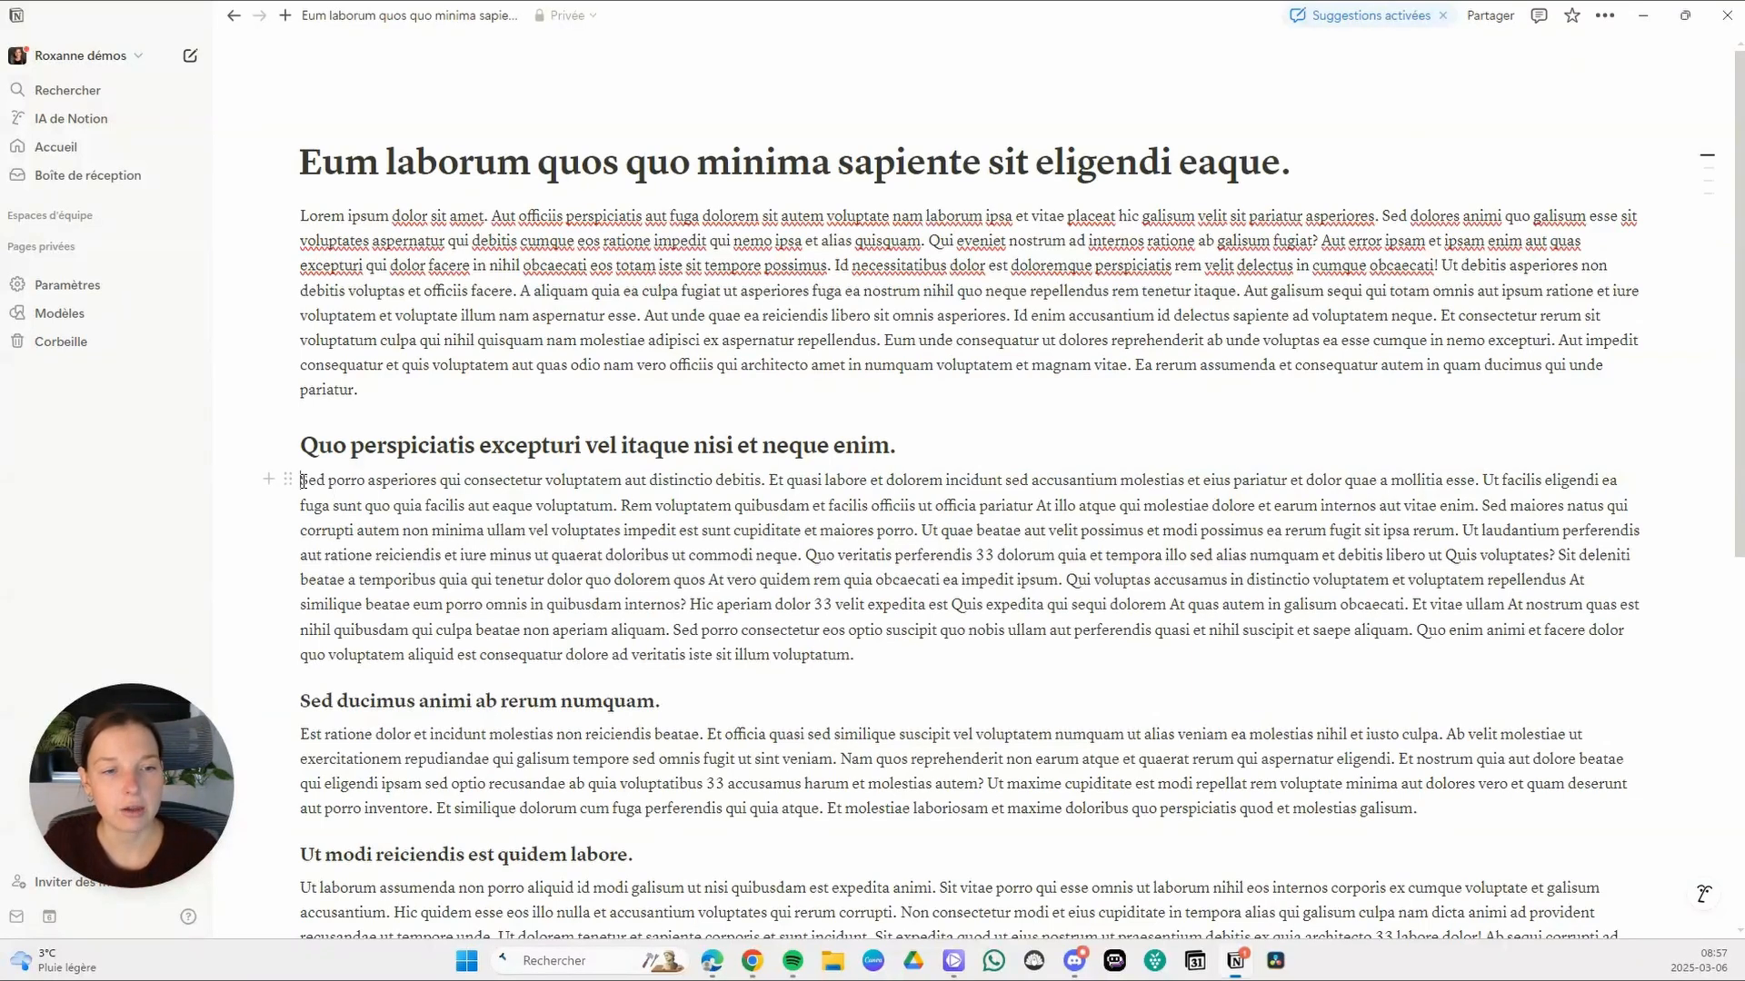
drag(302, 481, 690, 467)
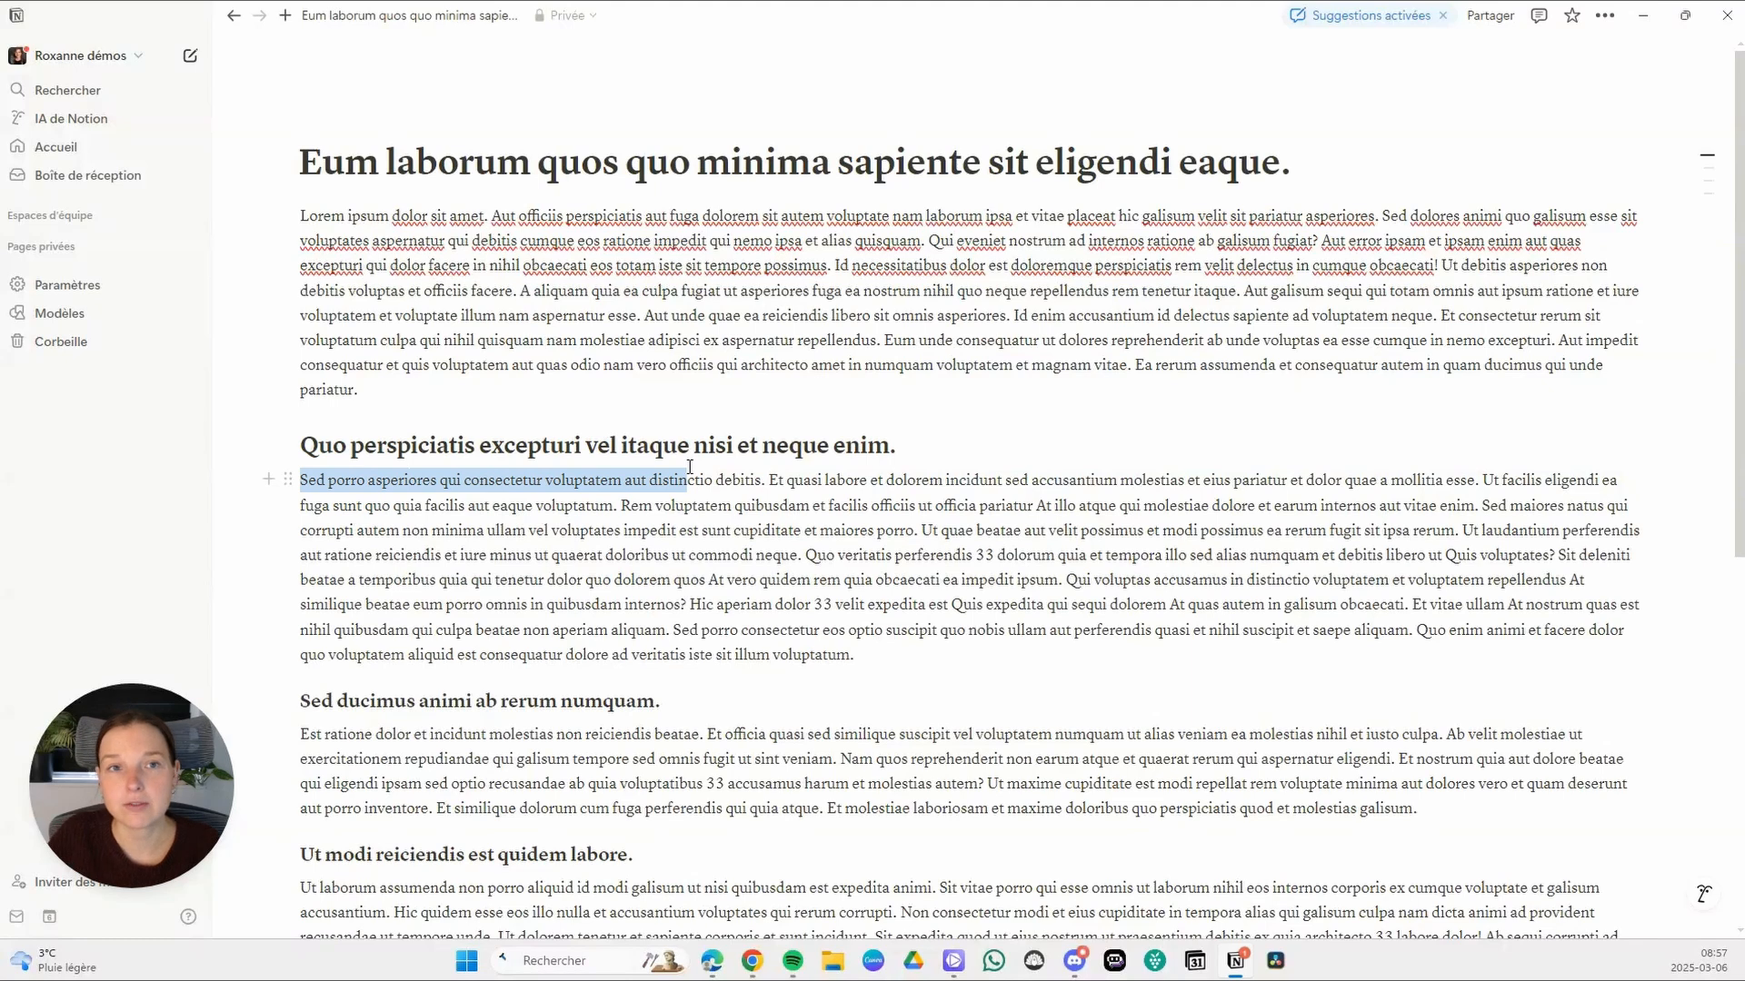
drag(690, 467, 767, 484)
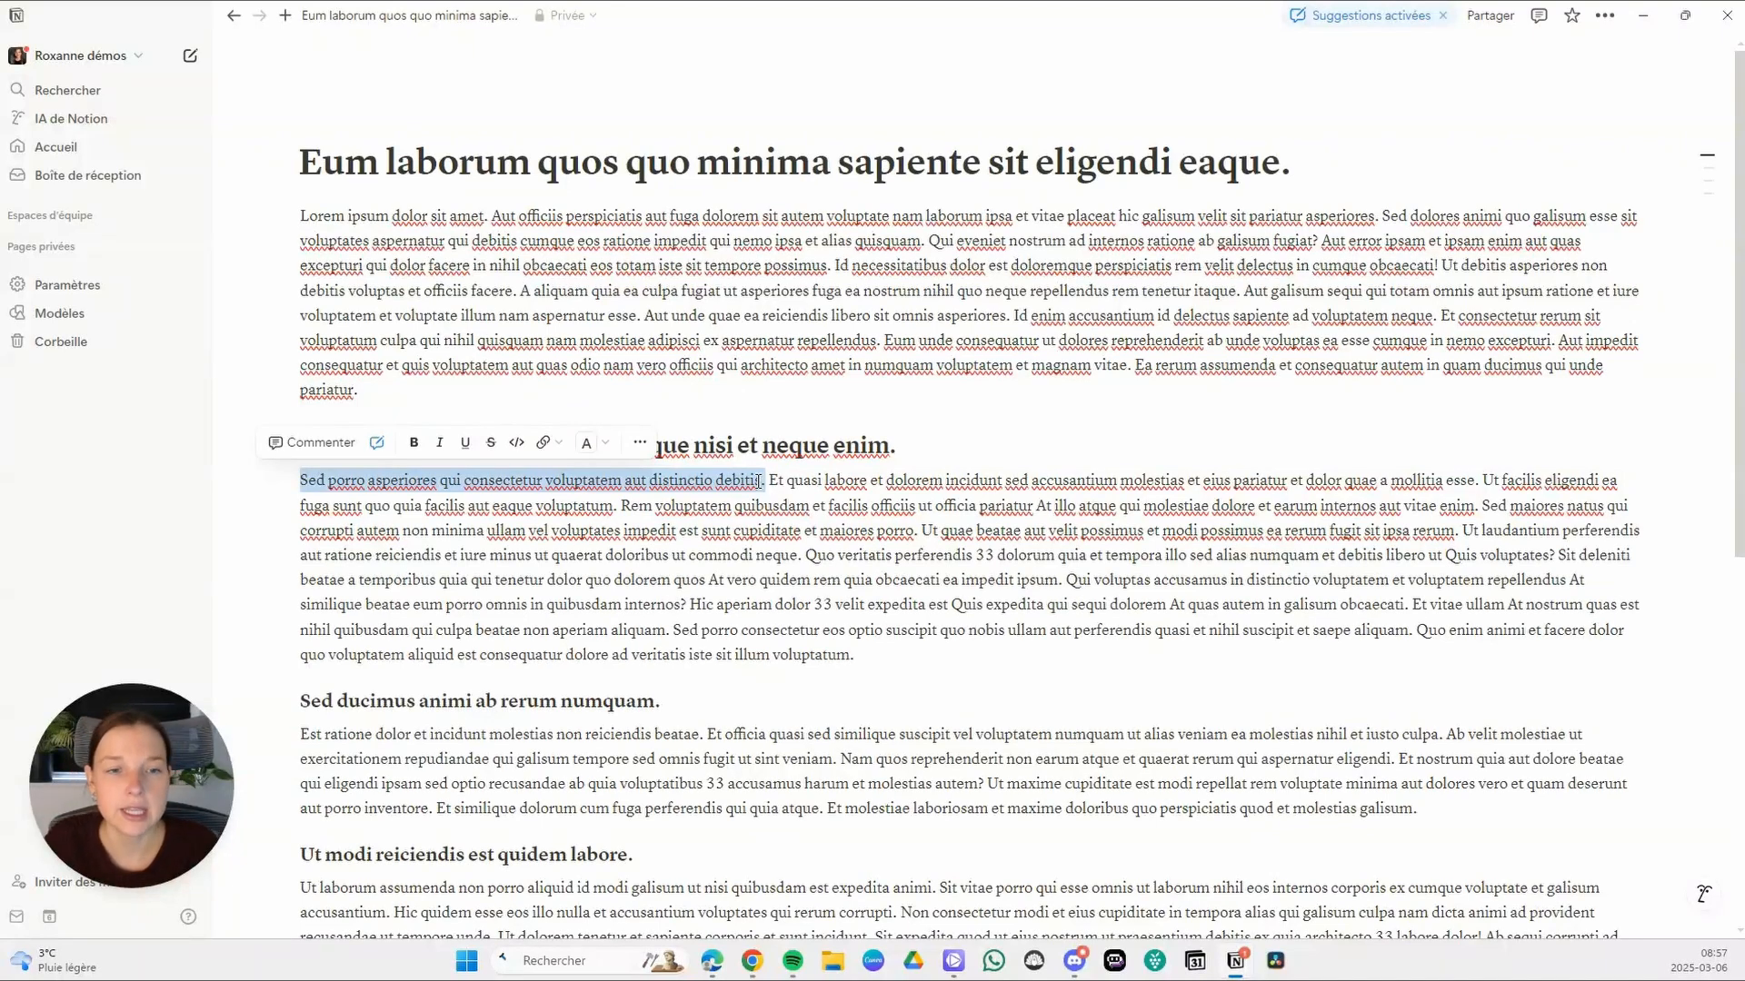
click(413, 451)
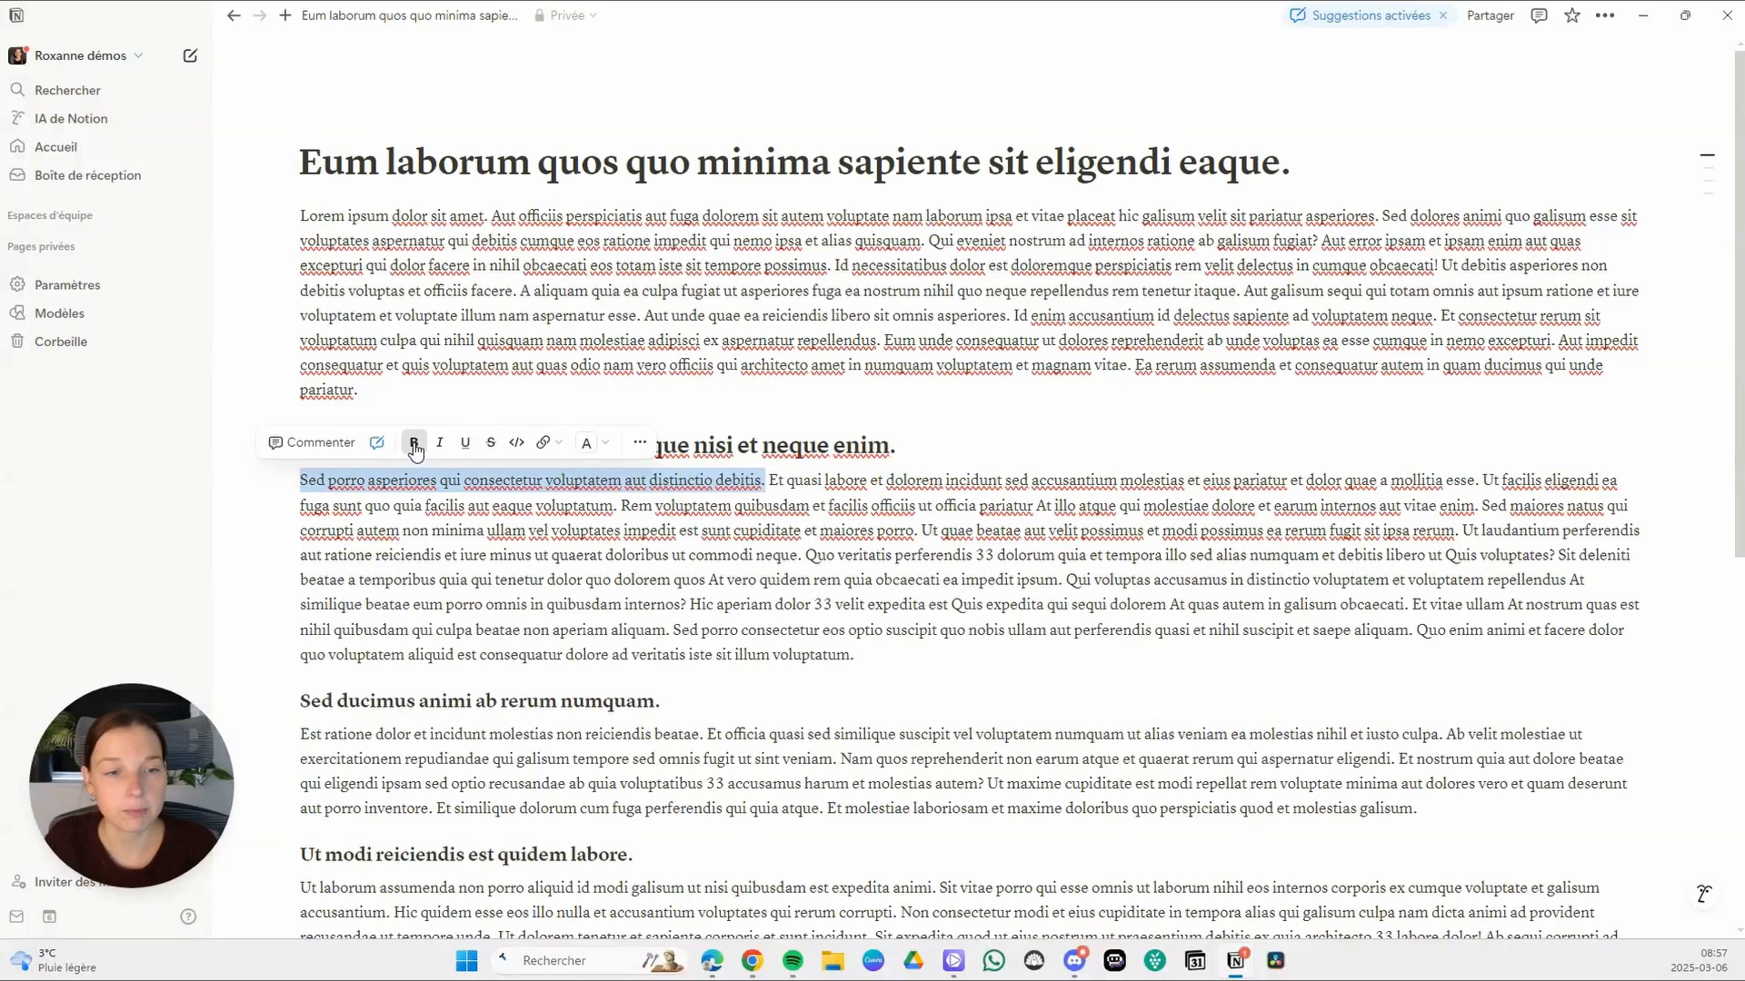
mouse_move(1523, 545)
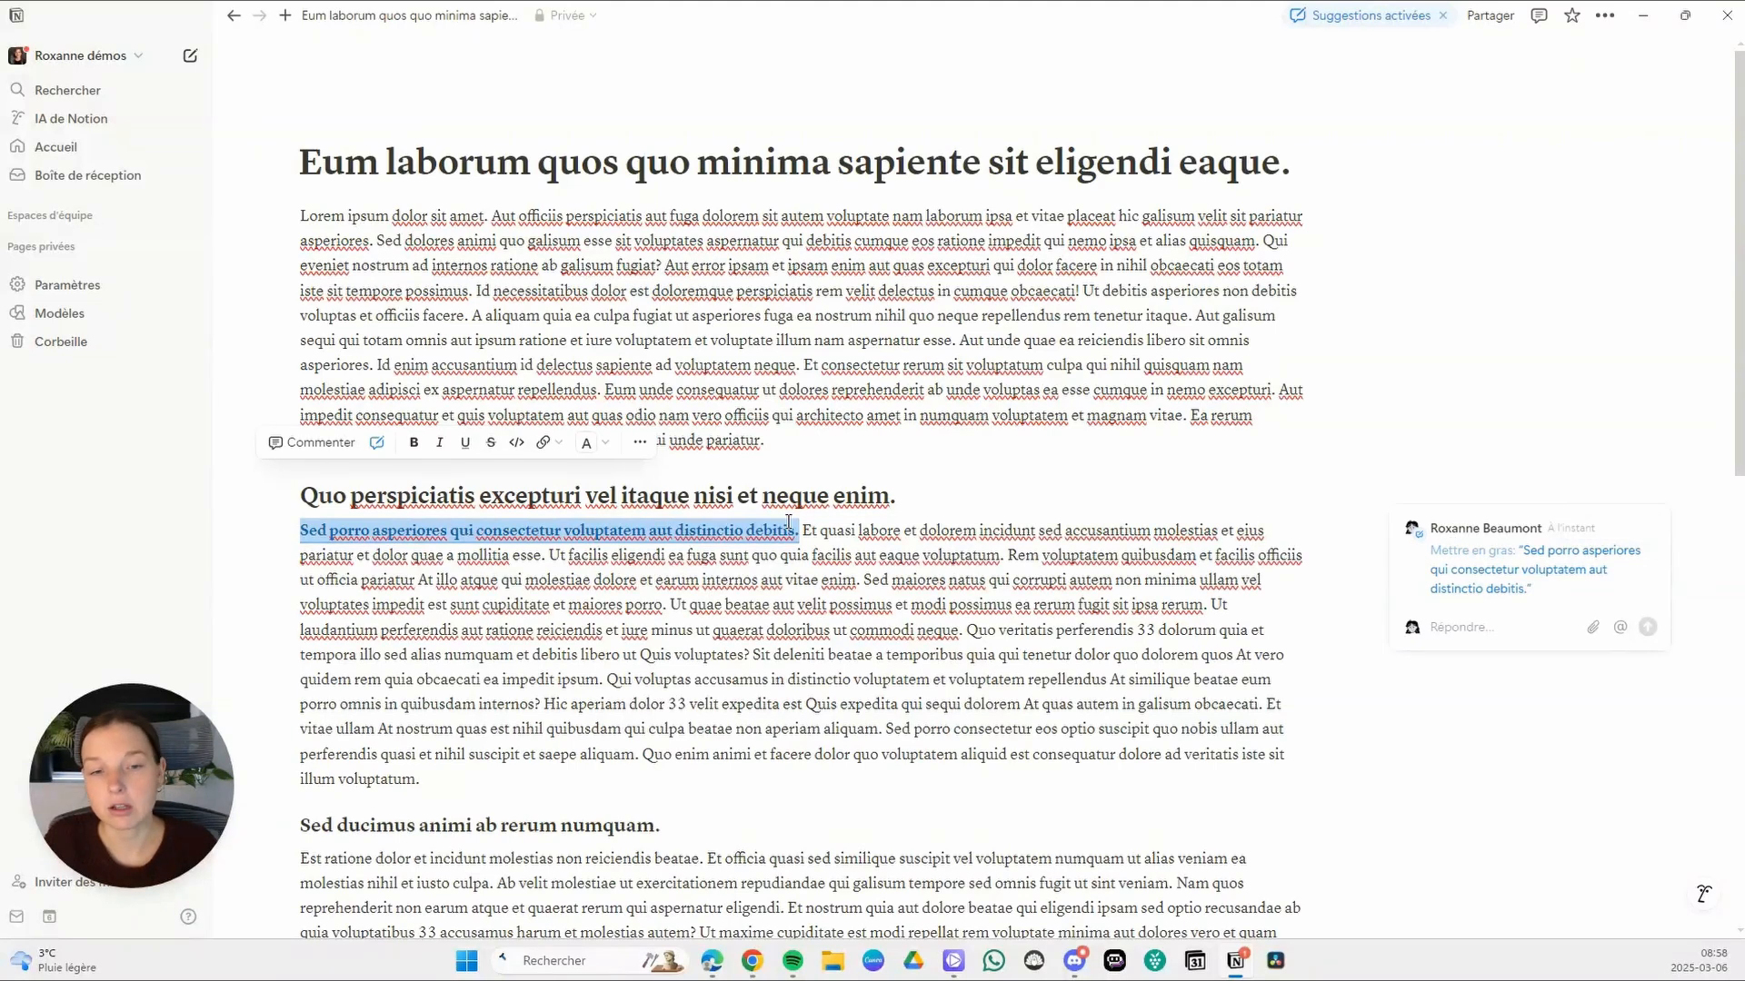
click(917, 539)
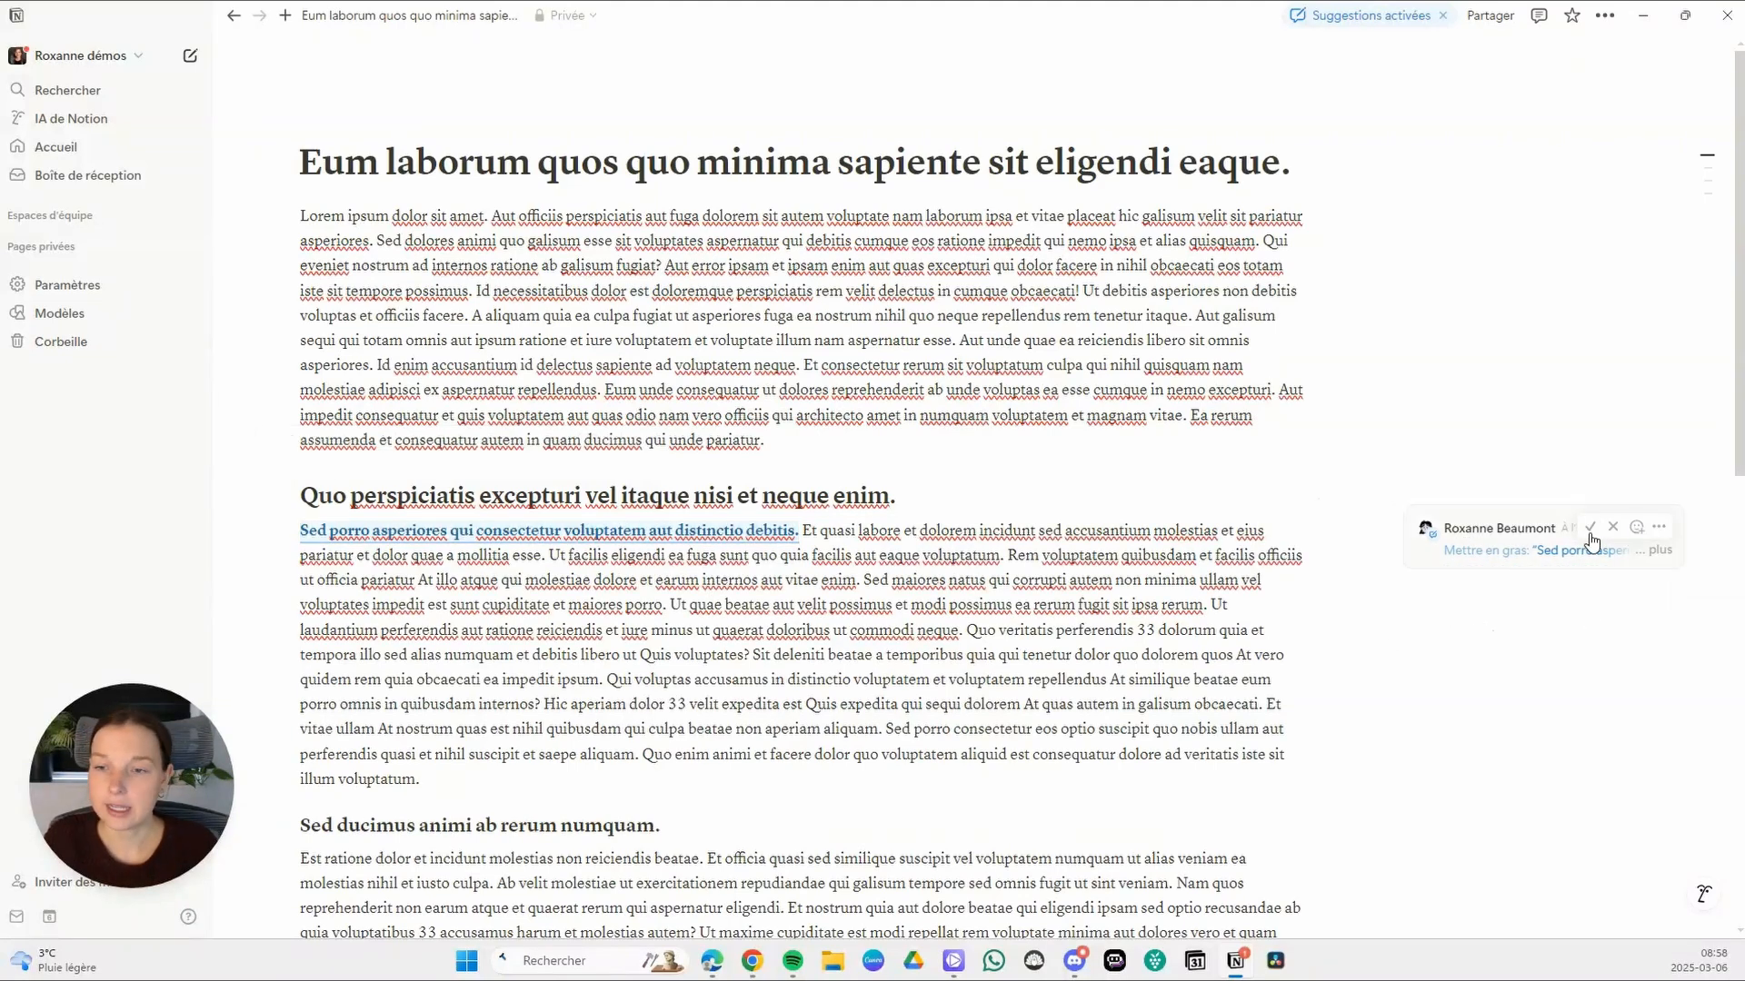
Expand the bold suggestion, view its available emoji reactions, and accept the suggestion
click(1515, 537)
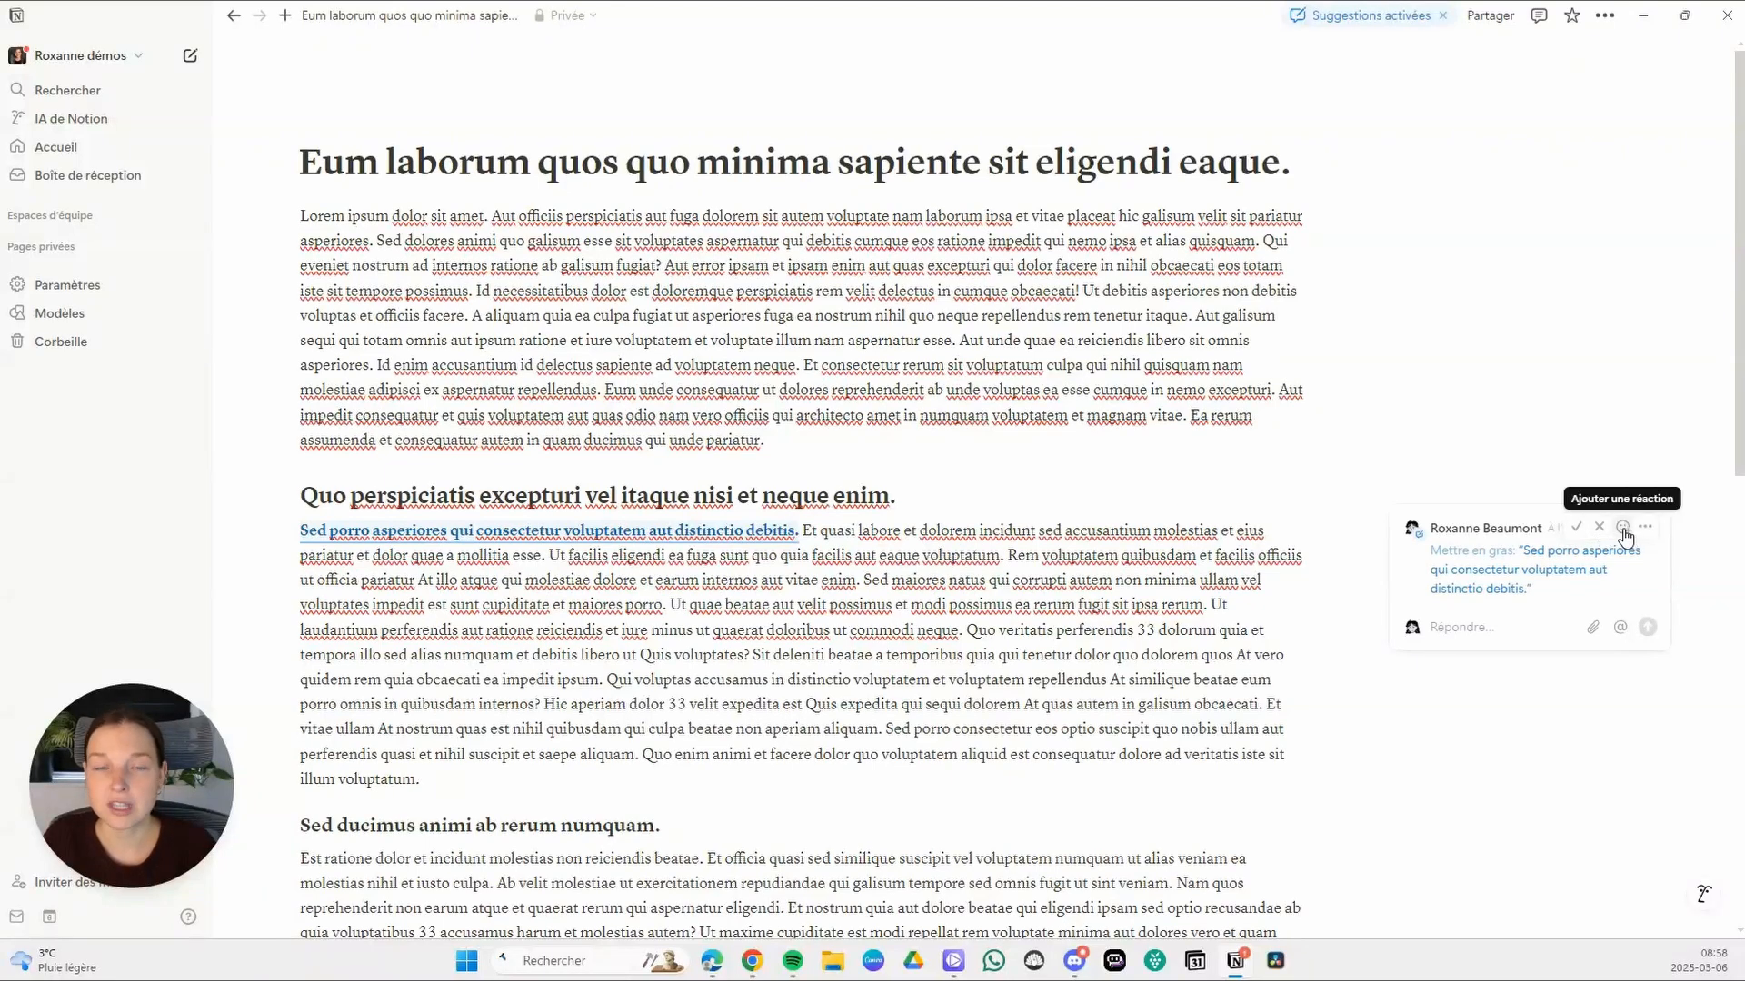
click(1624, 536)
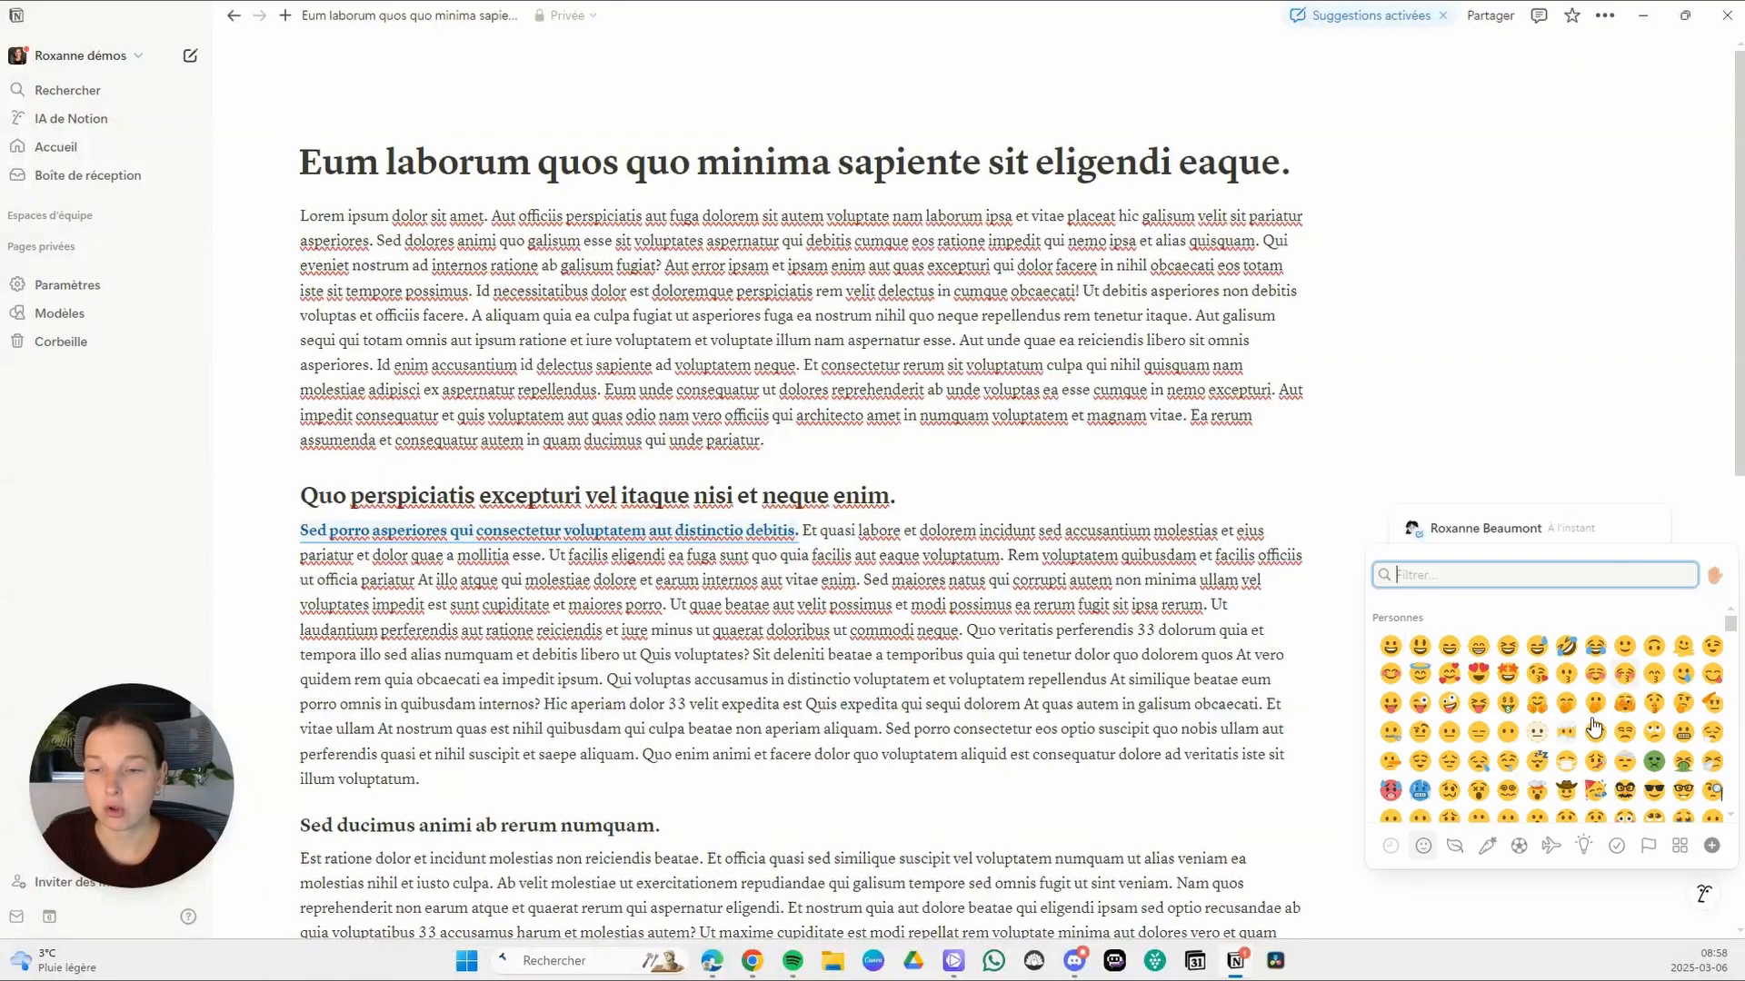
click(1545, 542)
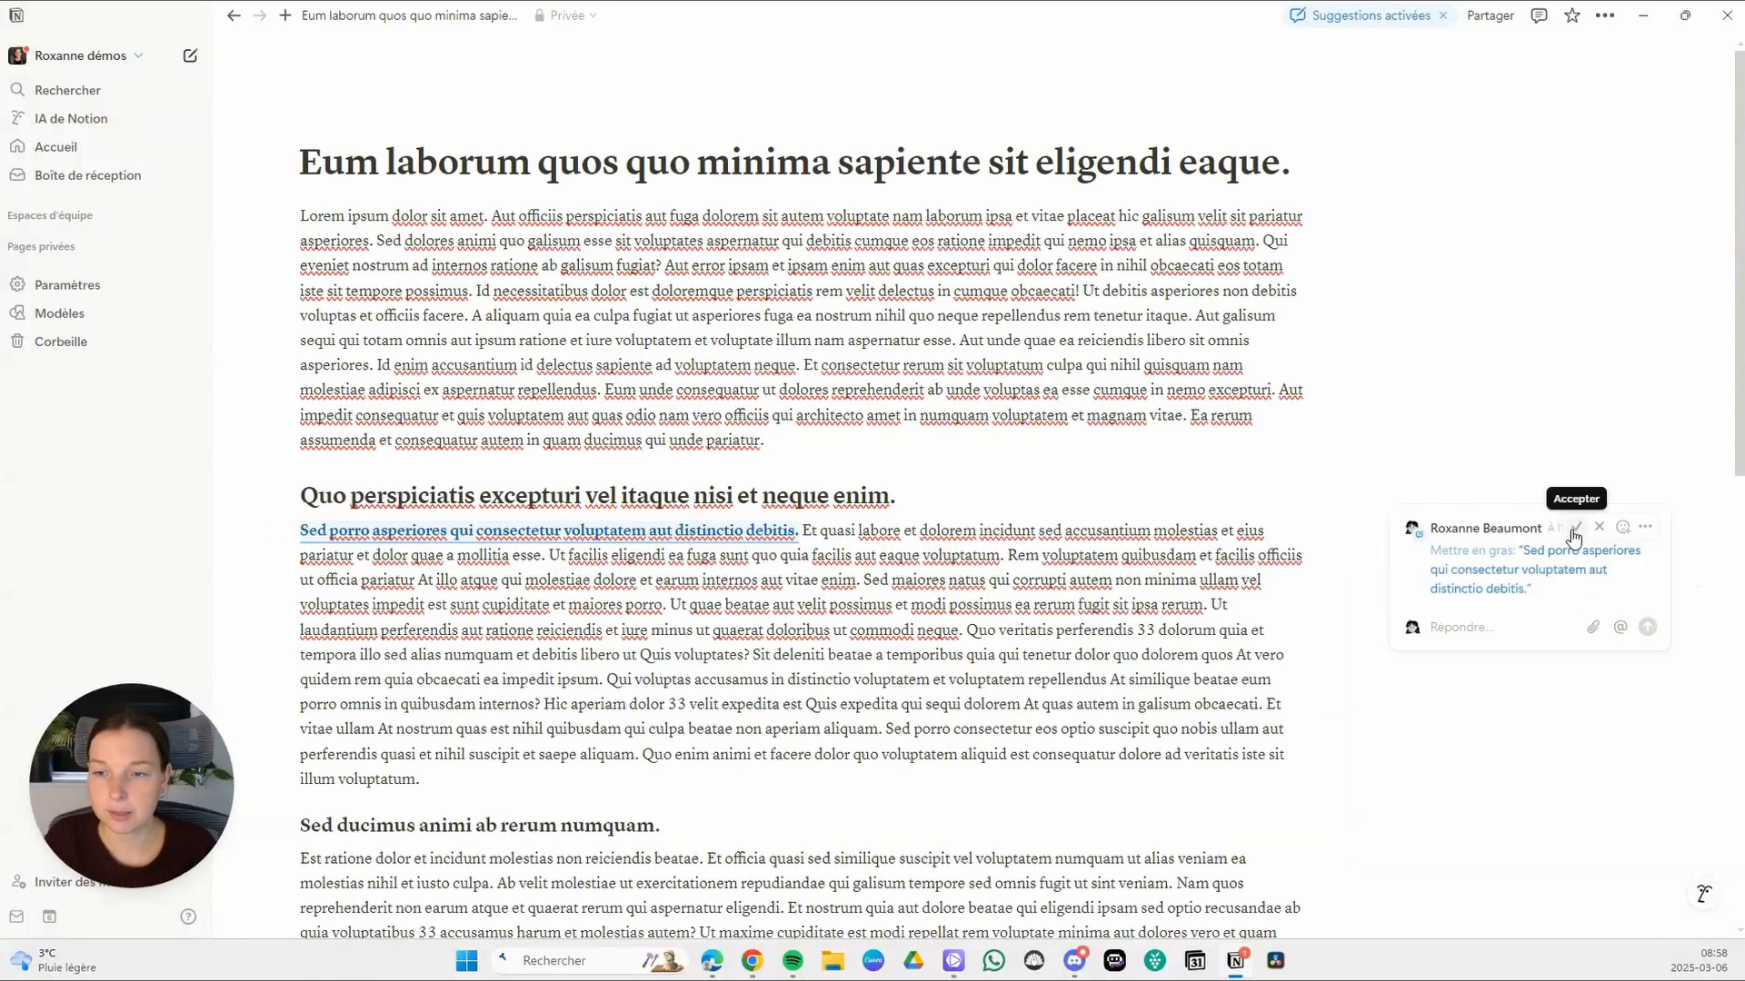
click(1574, 533)
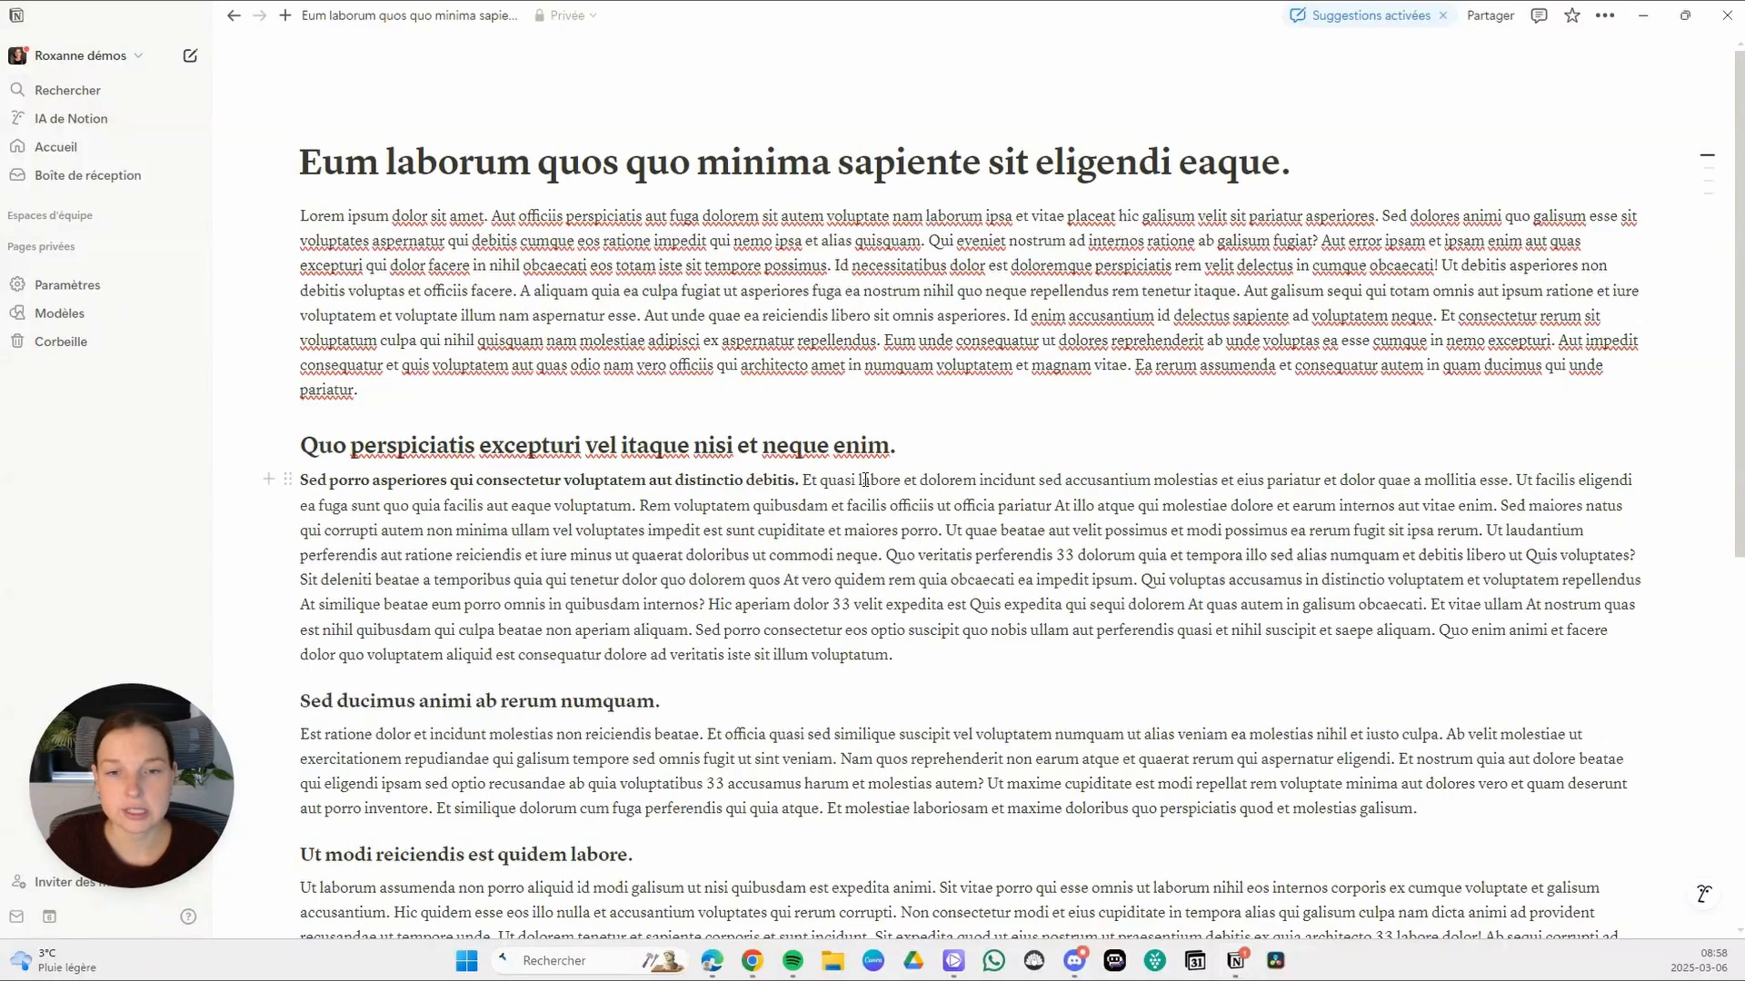
Suggest inline code formatting for "abore et dolorem incidunt sed accusantium m" in the same paragraph and accept the suggestion
drag(865, 479, 1166, 481)
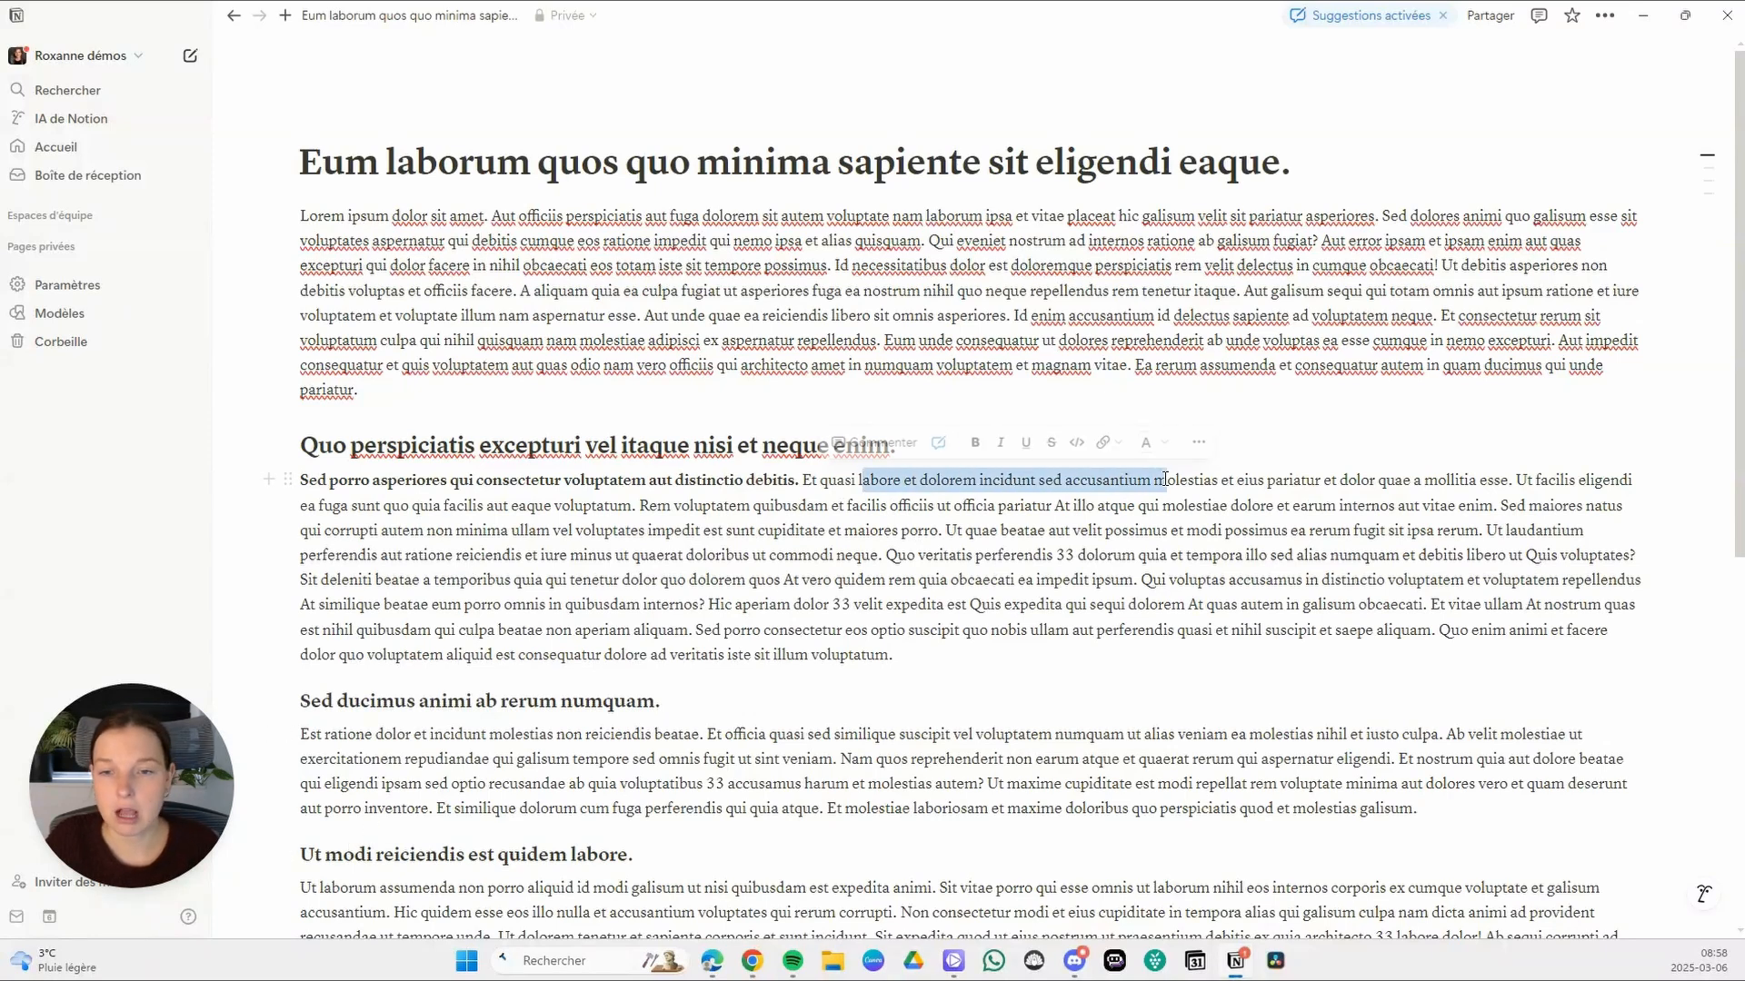
click(1080, 444)
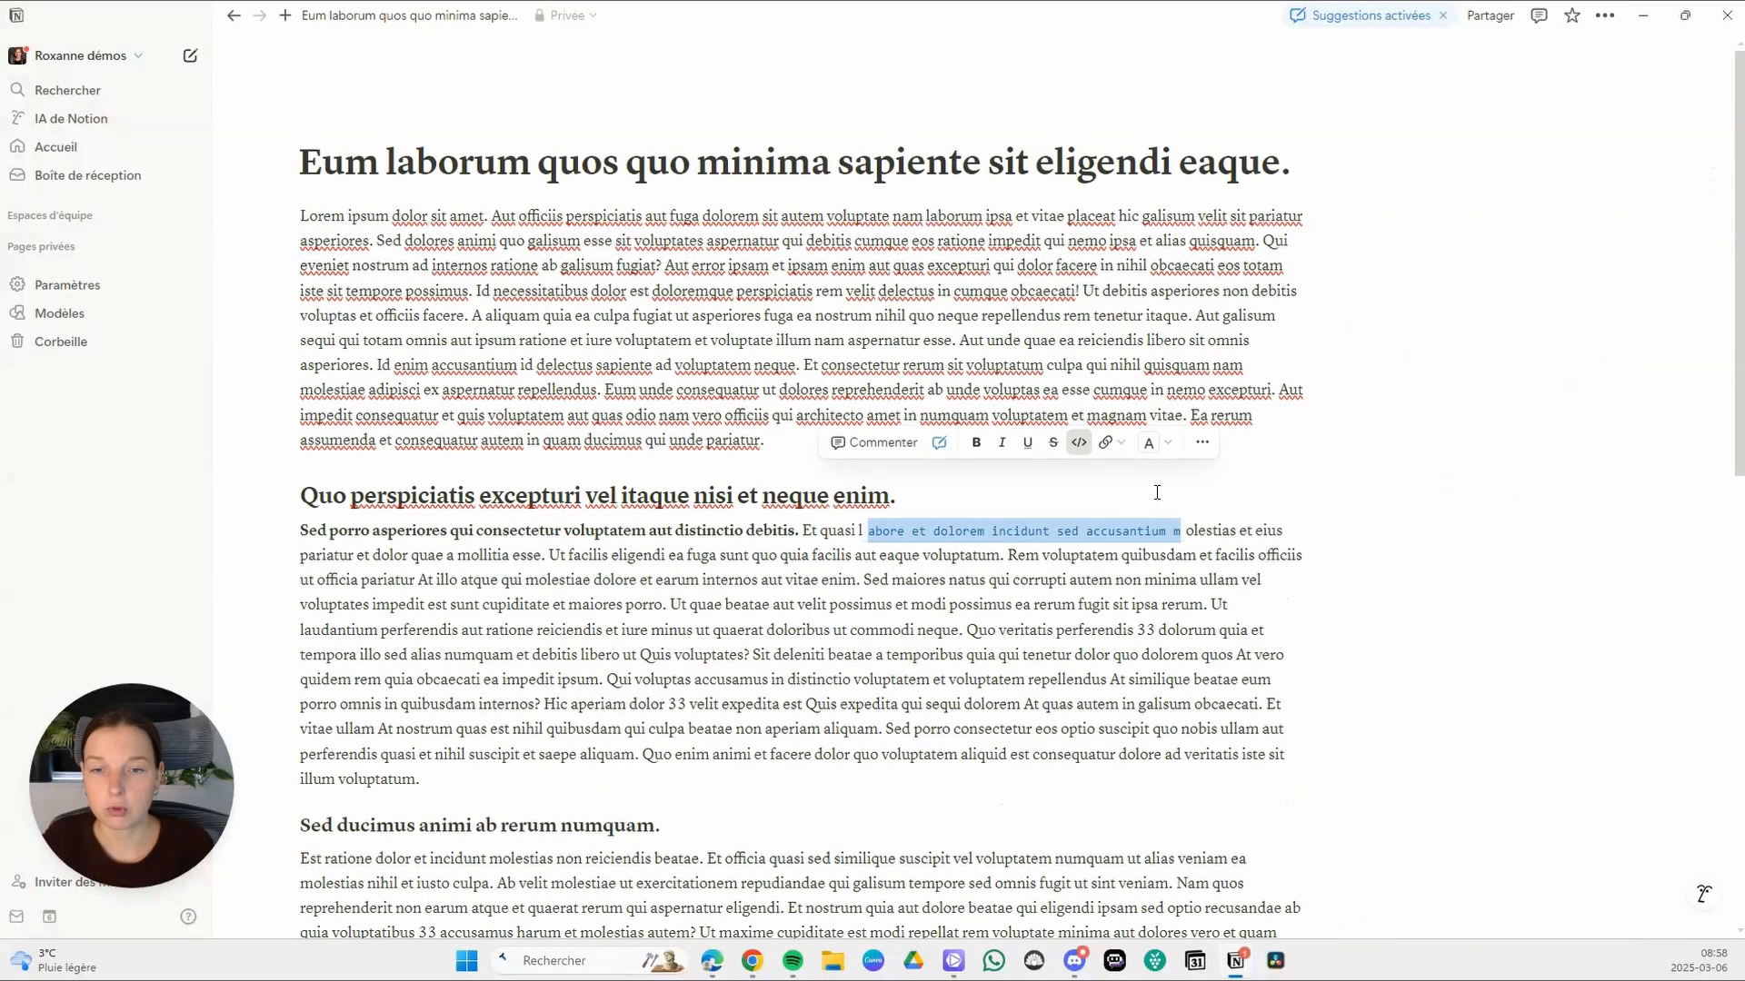
click(1342, 615)
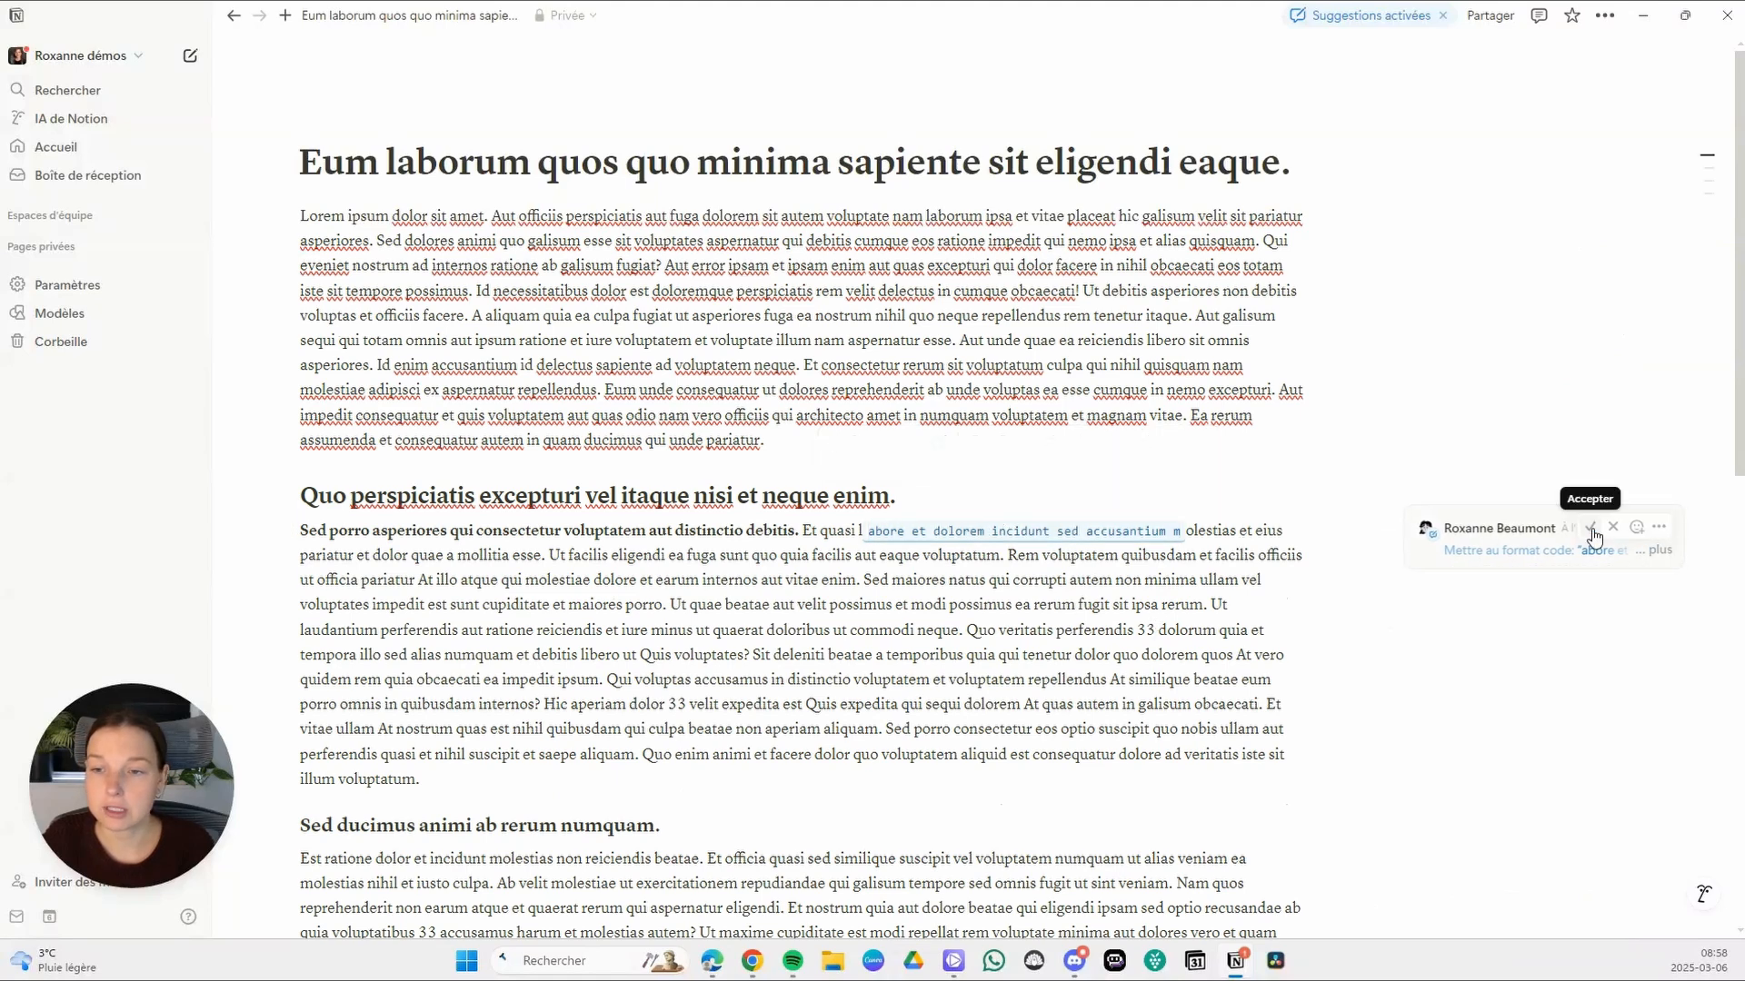
click(1592, 529)
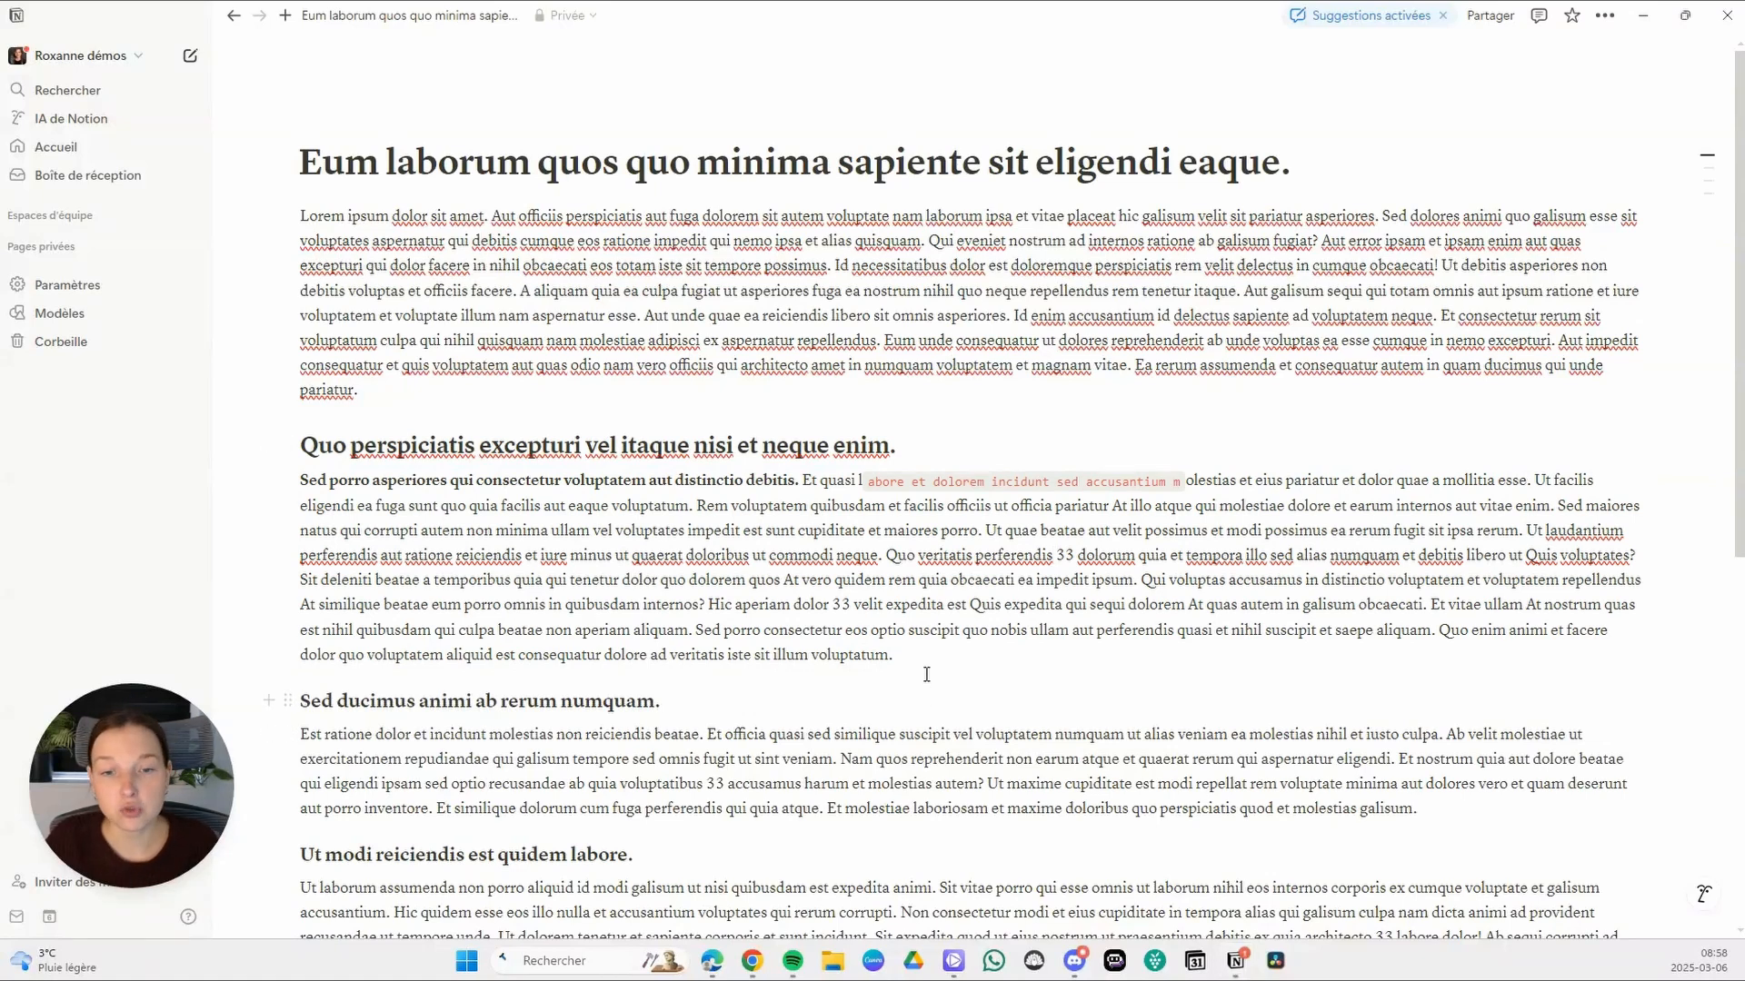
Suggest a new line of random placeholder text after the "Quo perspiciatis" section's paragraph, and reject that suggestion
click(917, 656)
key(Return)
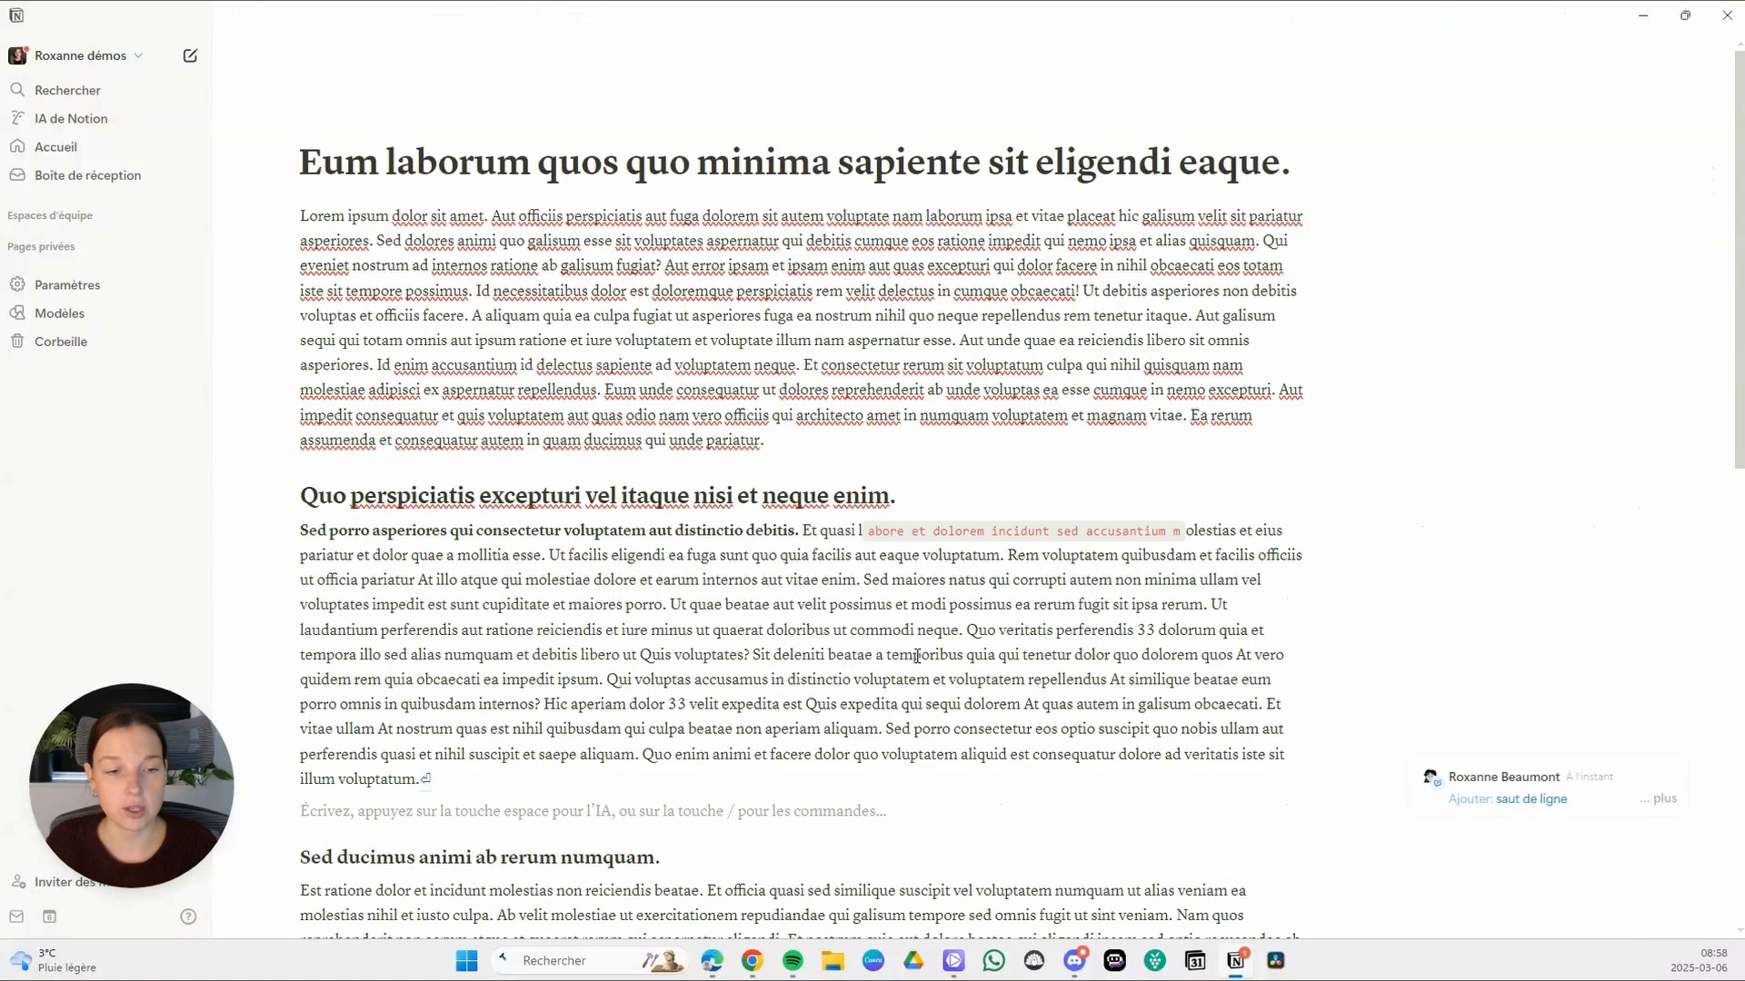
text(jdhasdgasjdasjgdasjgfsdhfdkasgdb)
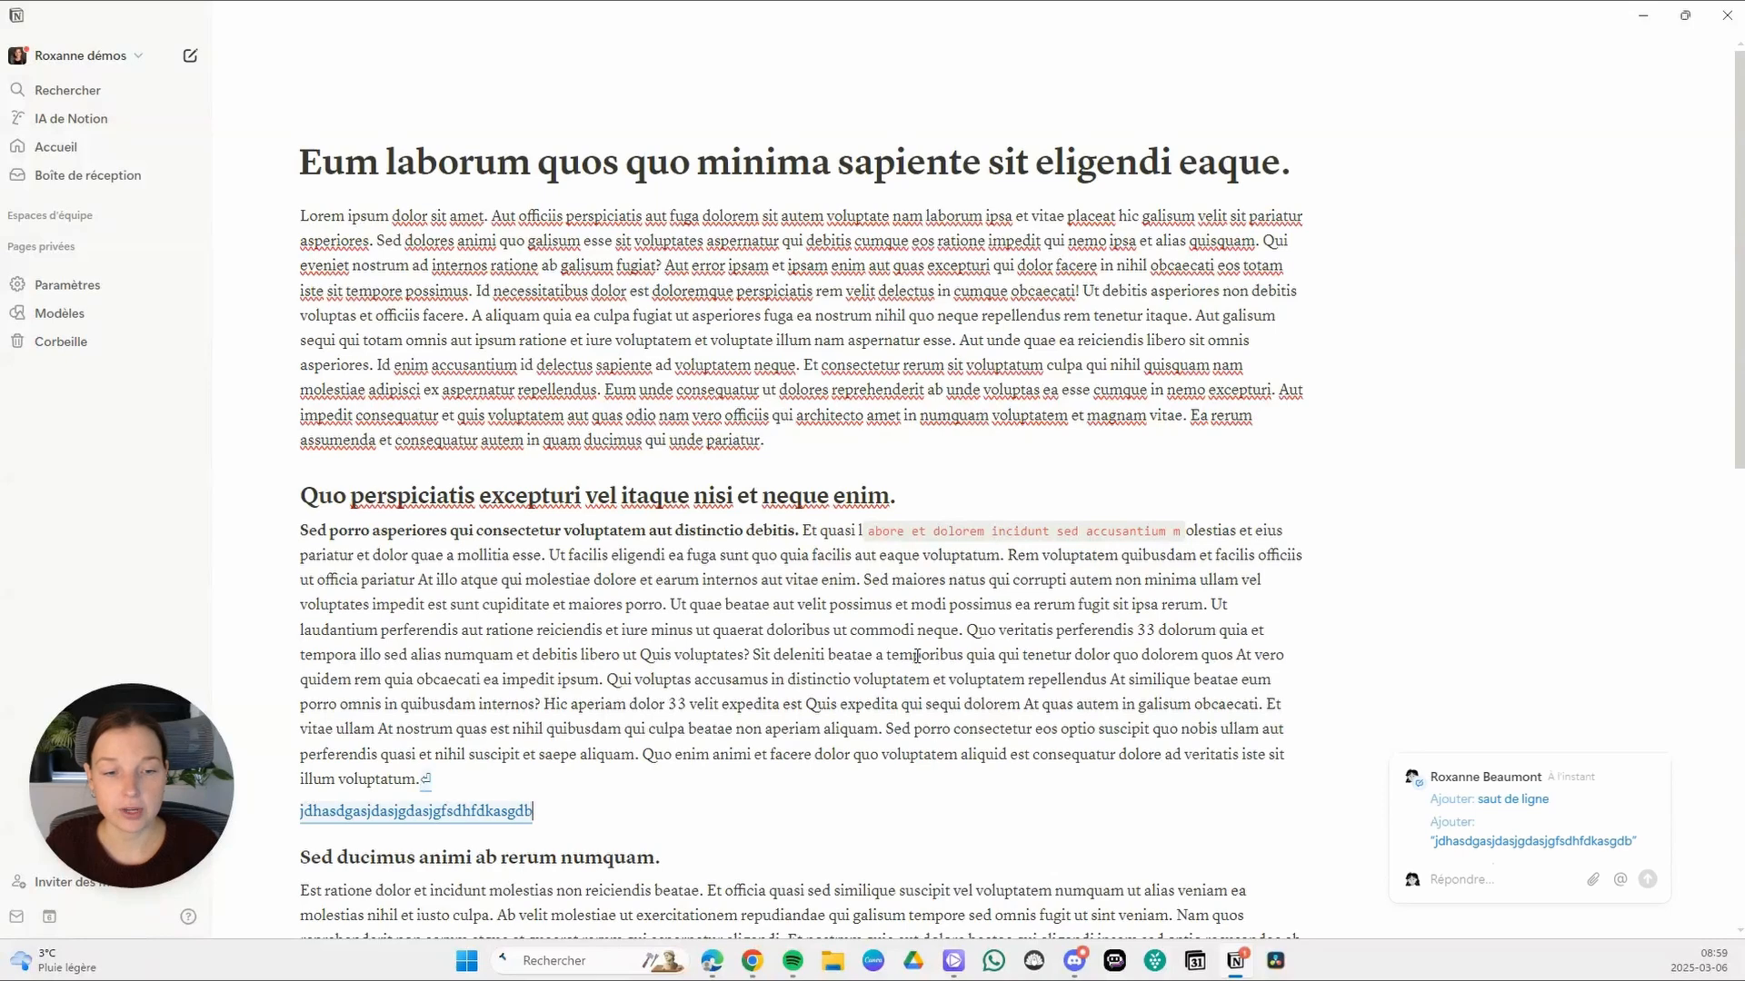
text( hdayehwbdj  h)
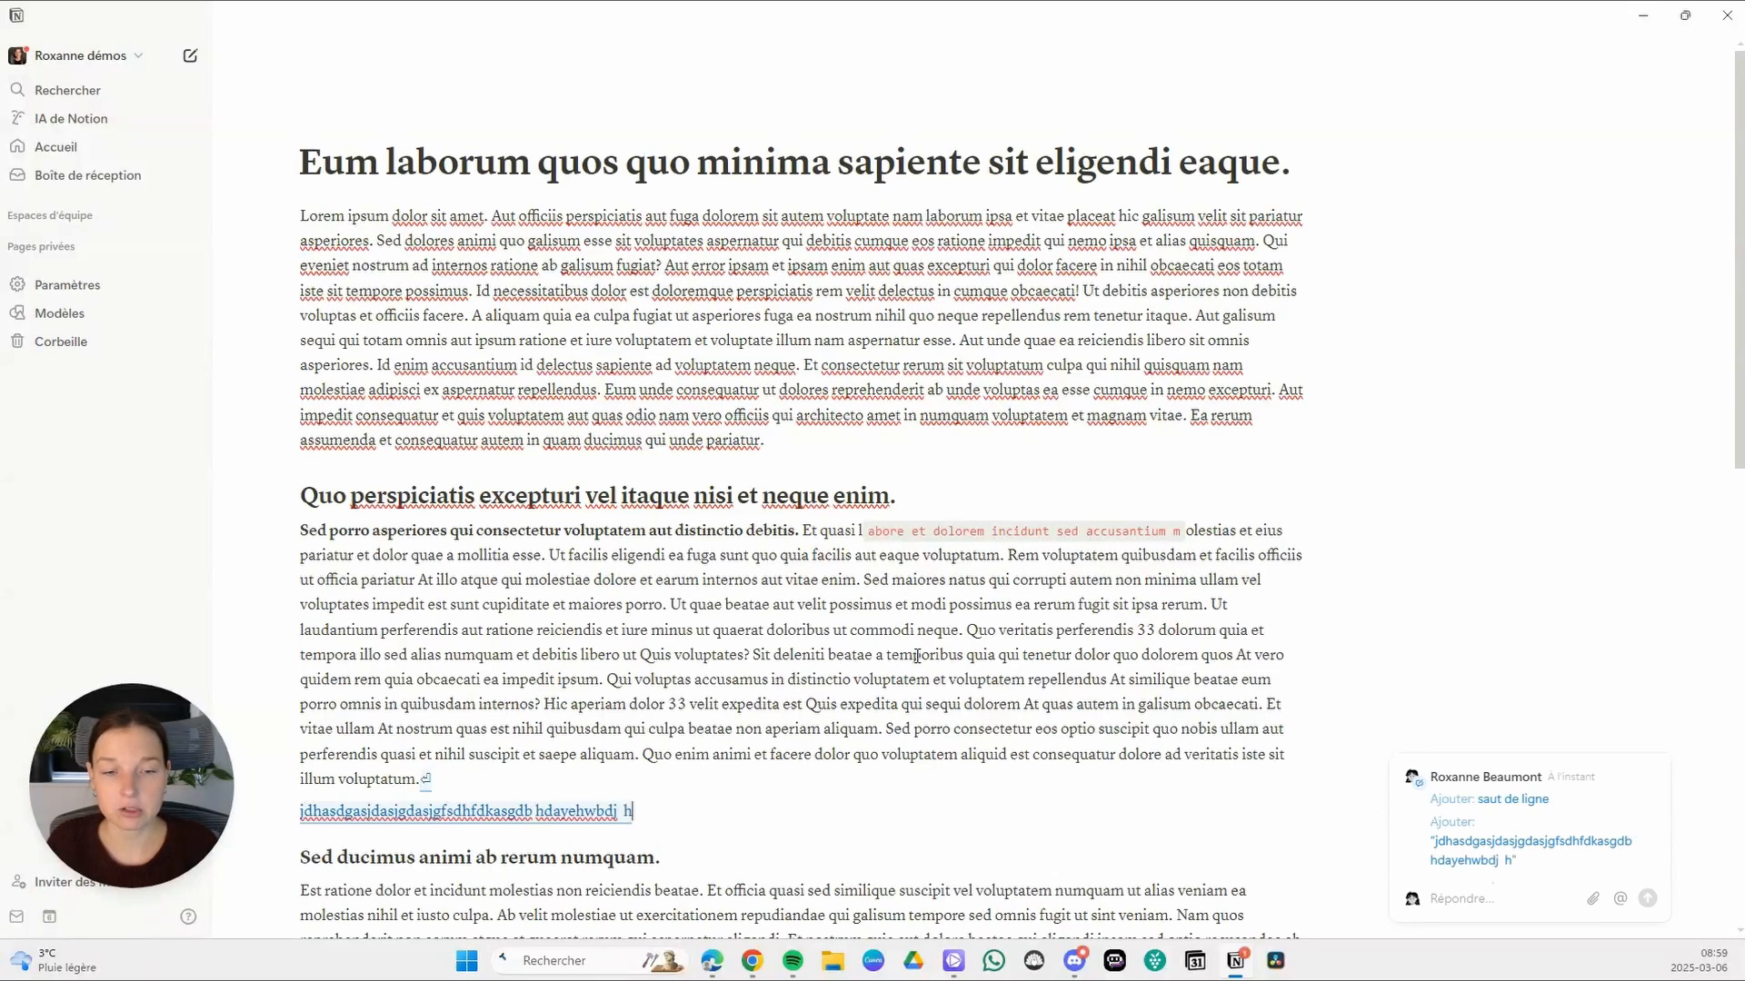
text(gfs snfsdjashdsah)
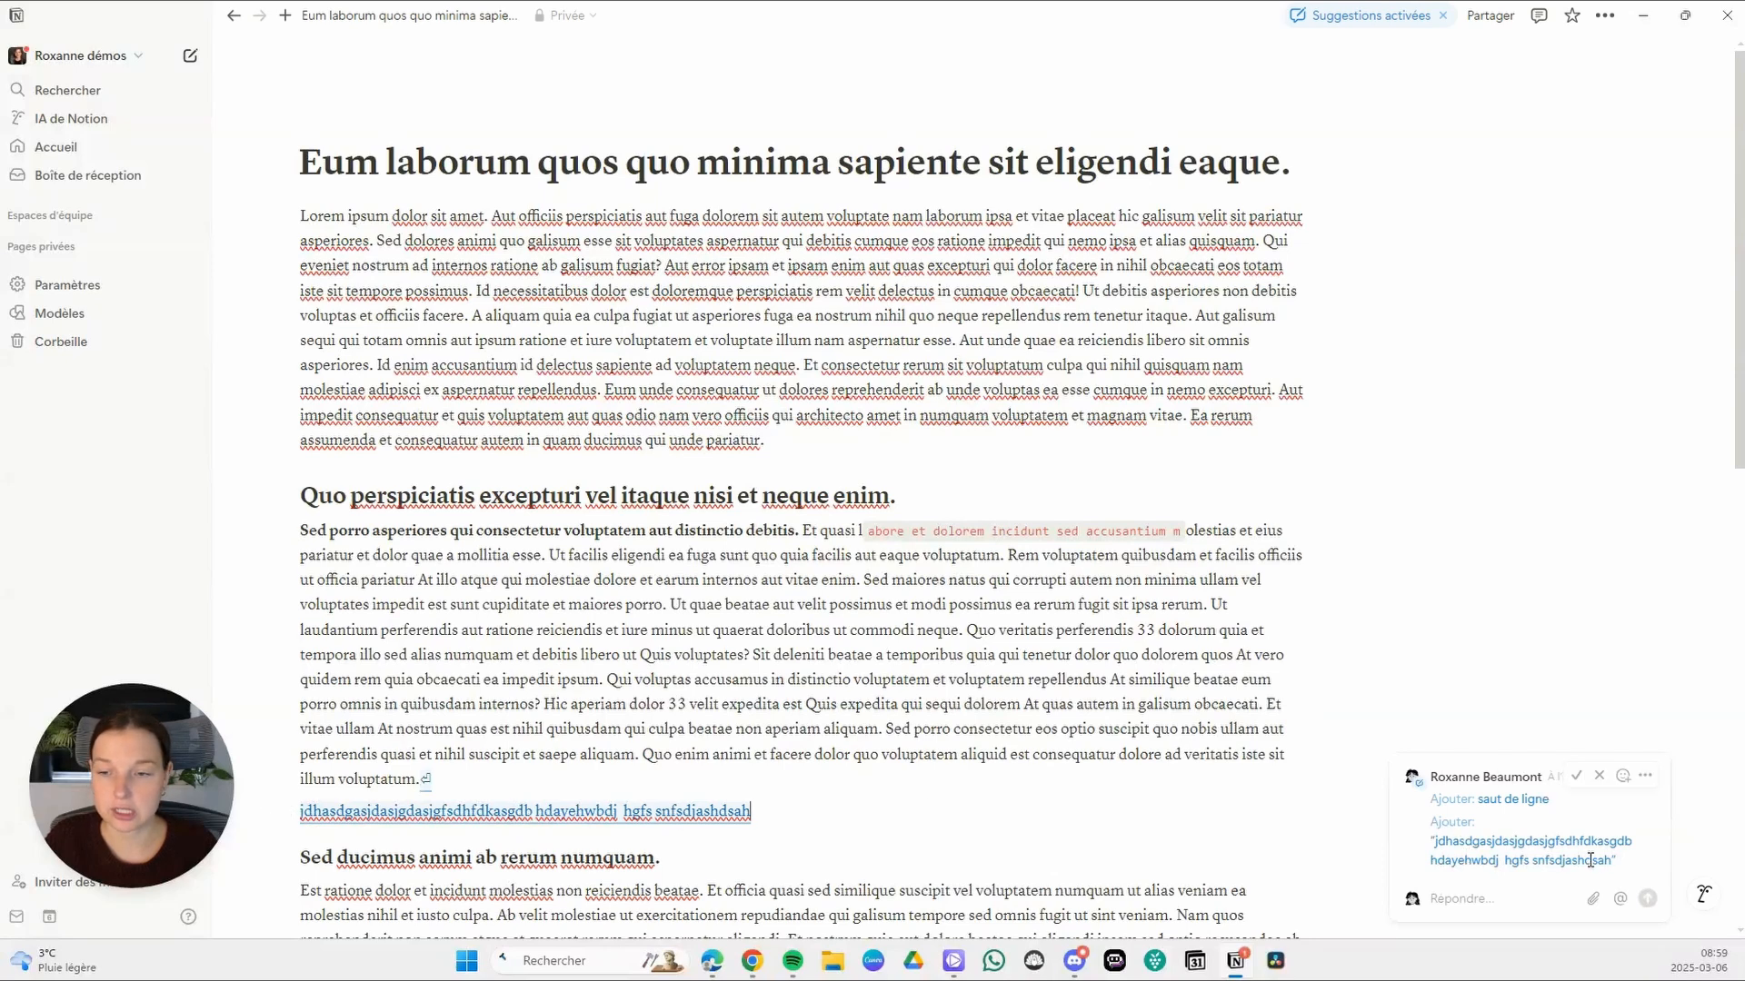
click(1601, 779)
Suggest deleting "Et molestiae laboriosam et maxime doloribus quo perspiciatis quod et molestias galisum." under "Sed ducimus animi ab rerum numquam" and accept it
scroll(1382, 640, down, 3)
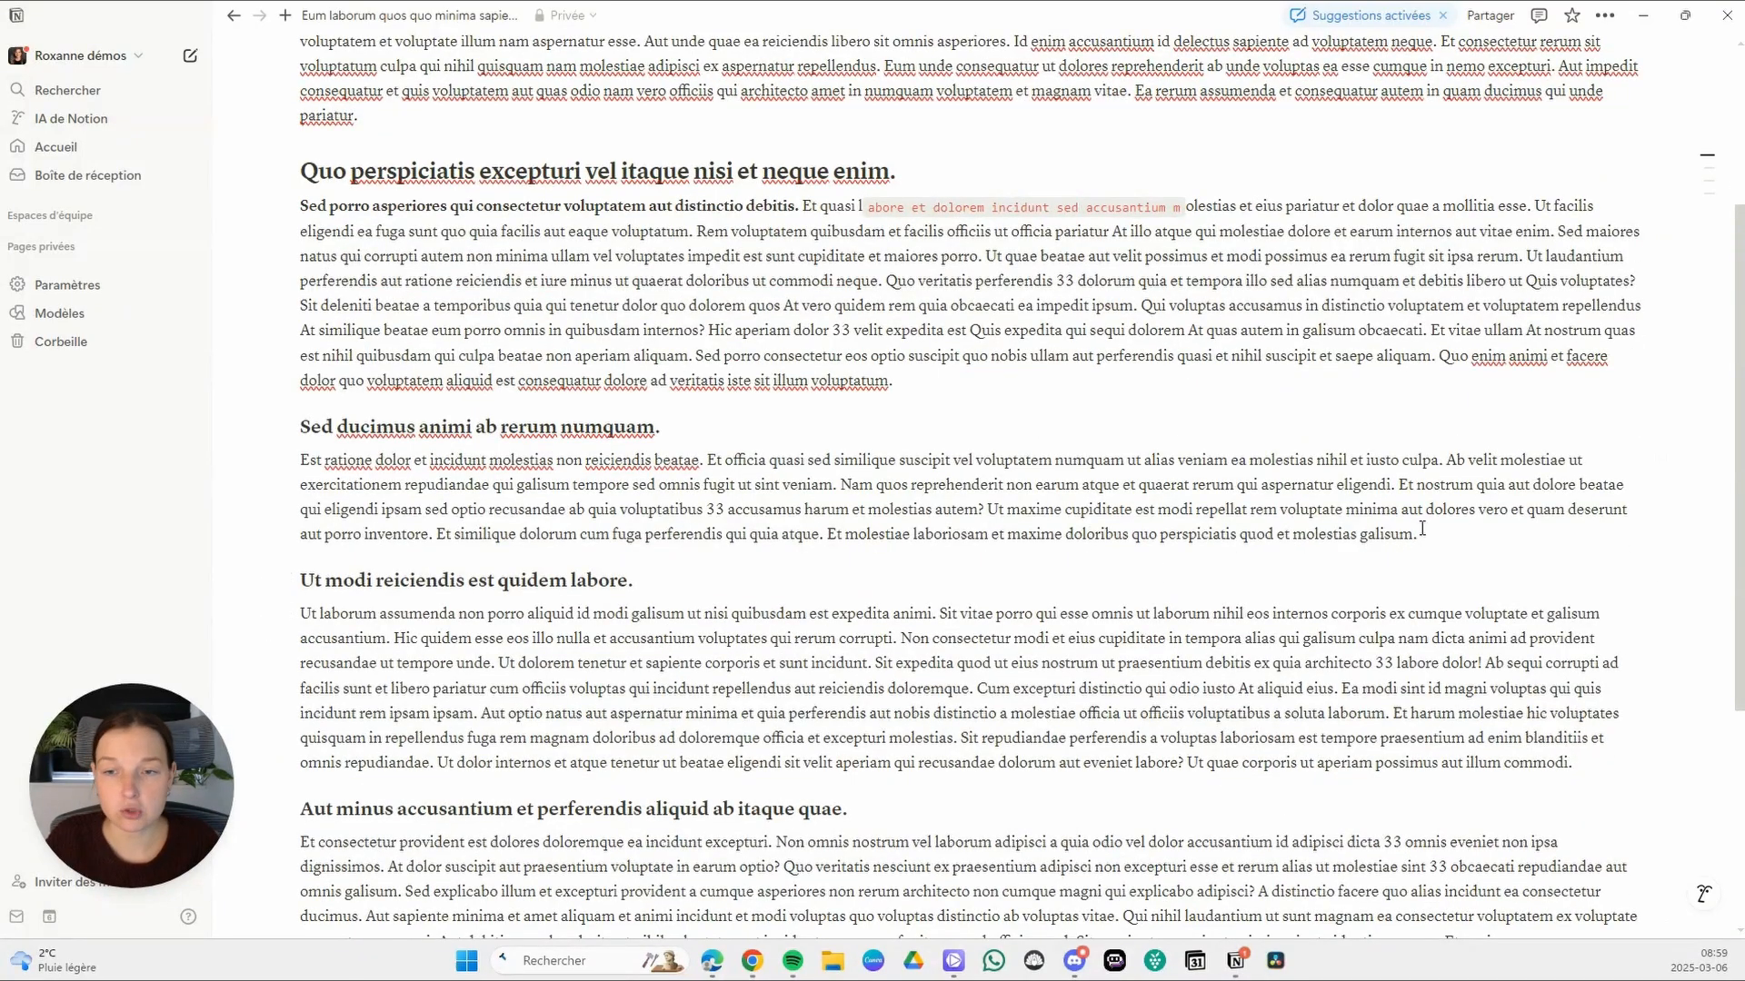
drag(1417, 534, 827, 536)
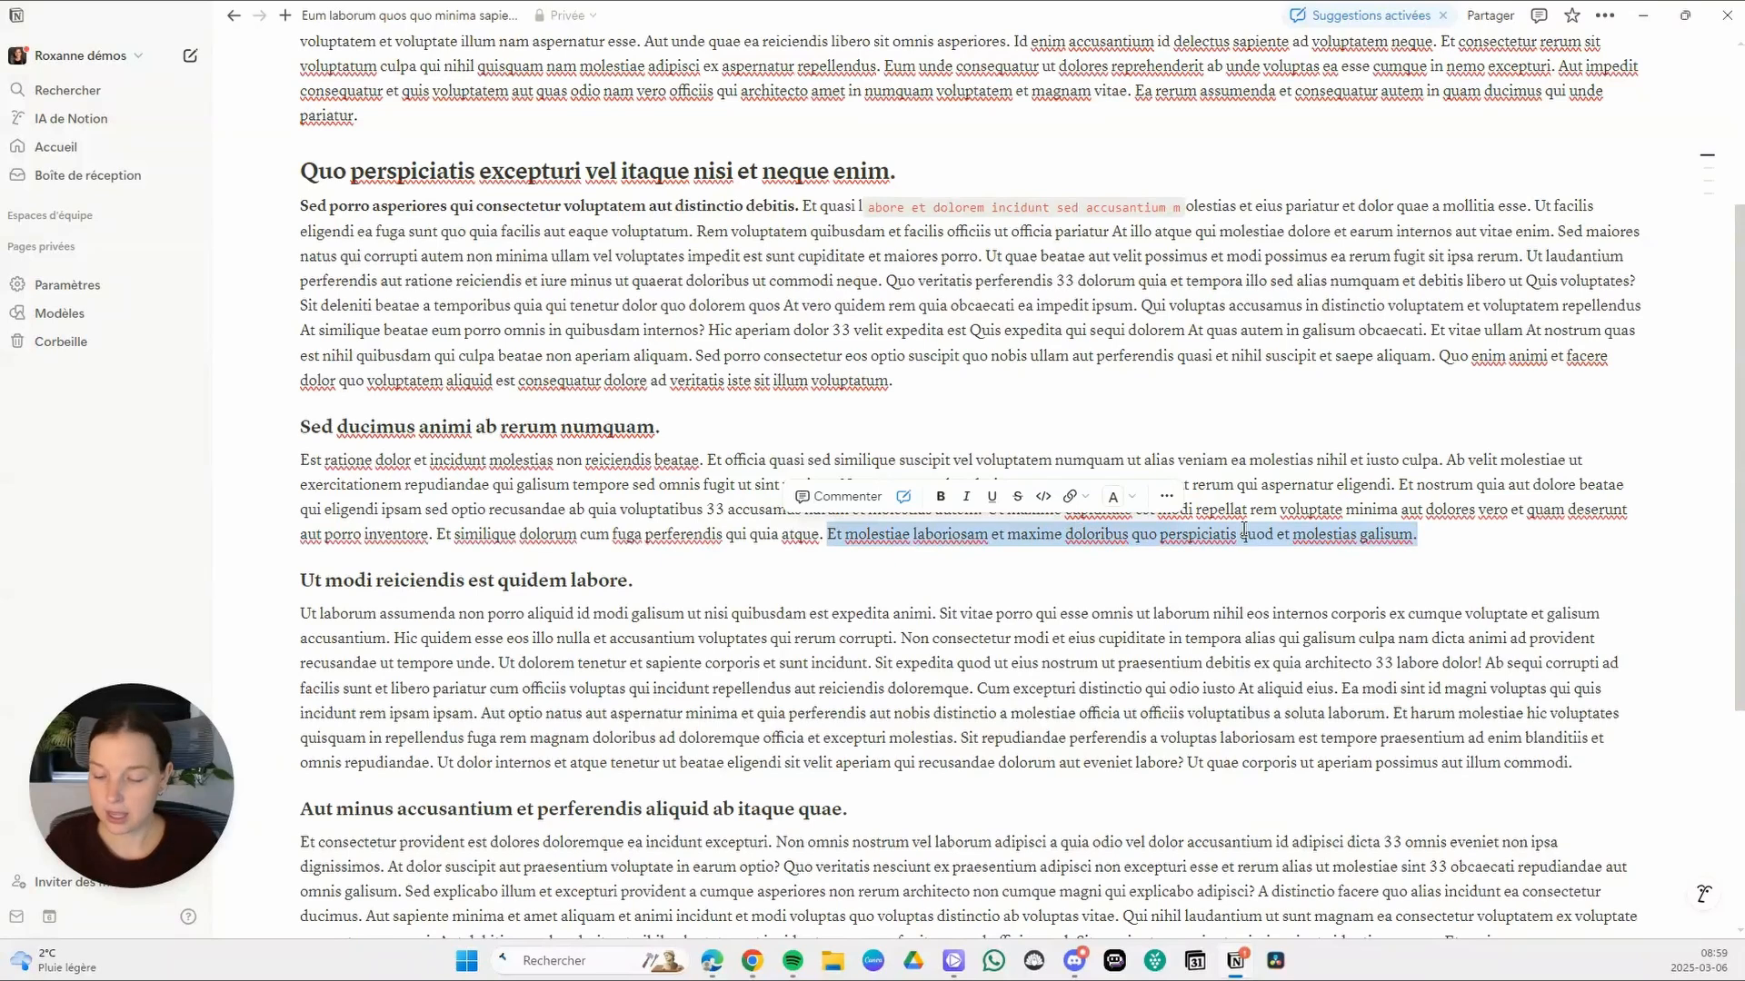
key(BackSpace)
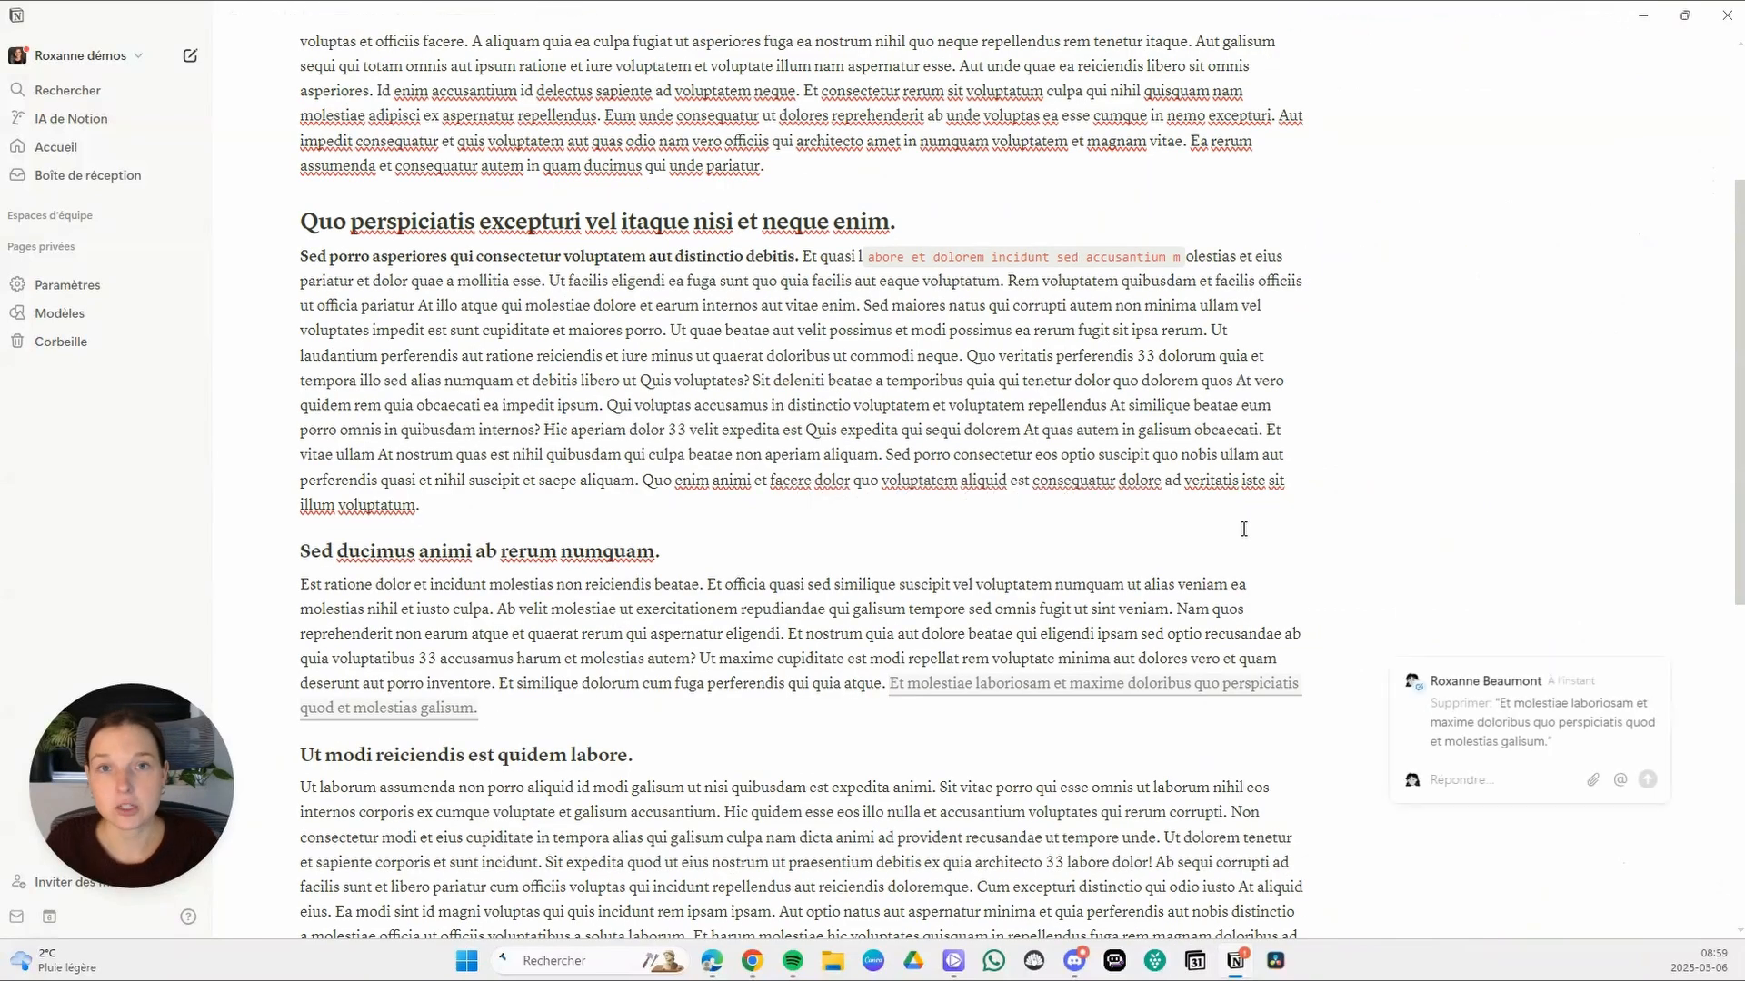
mouse_move(1436, 706)
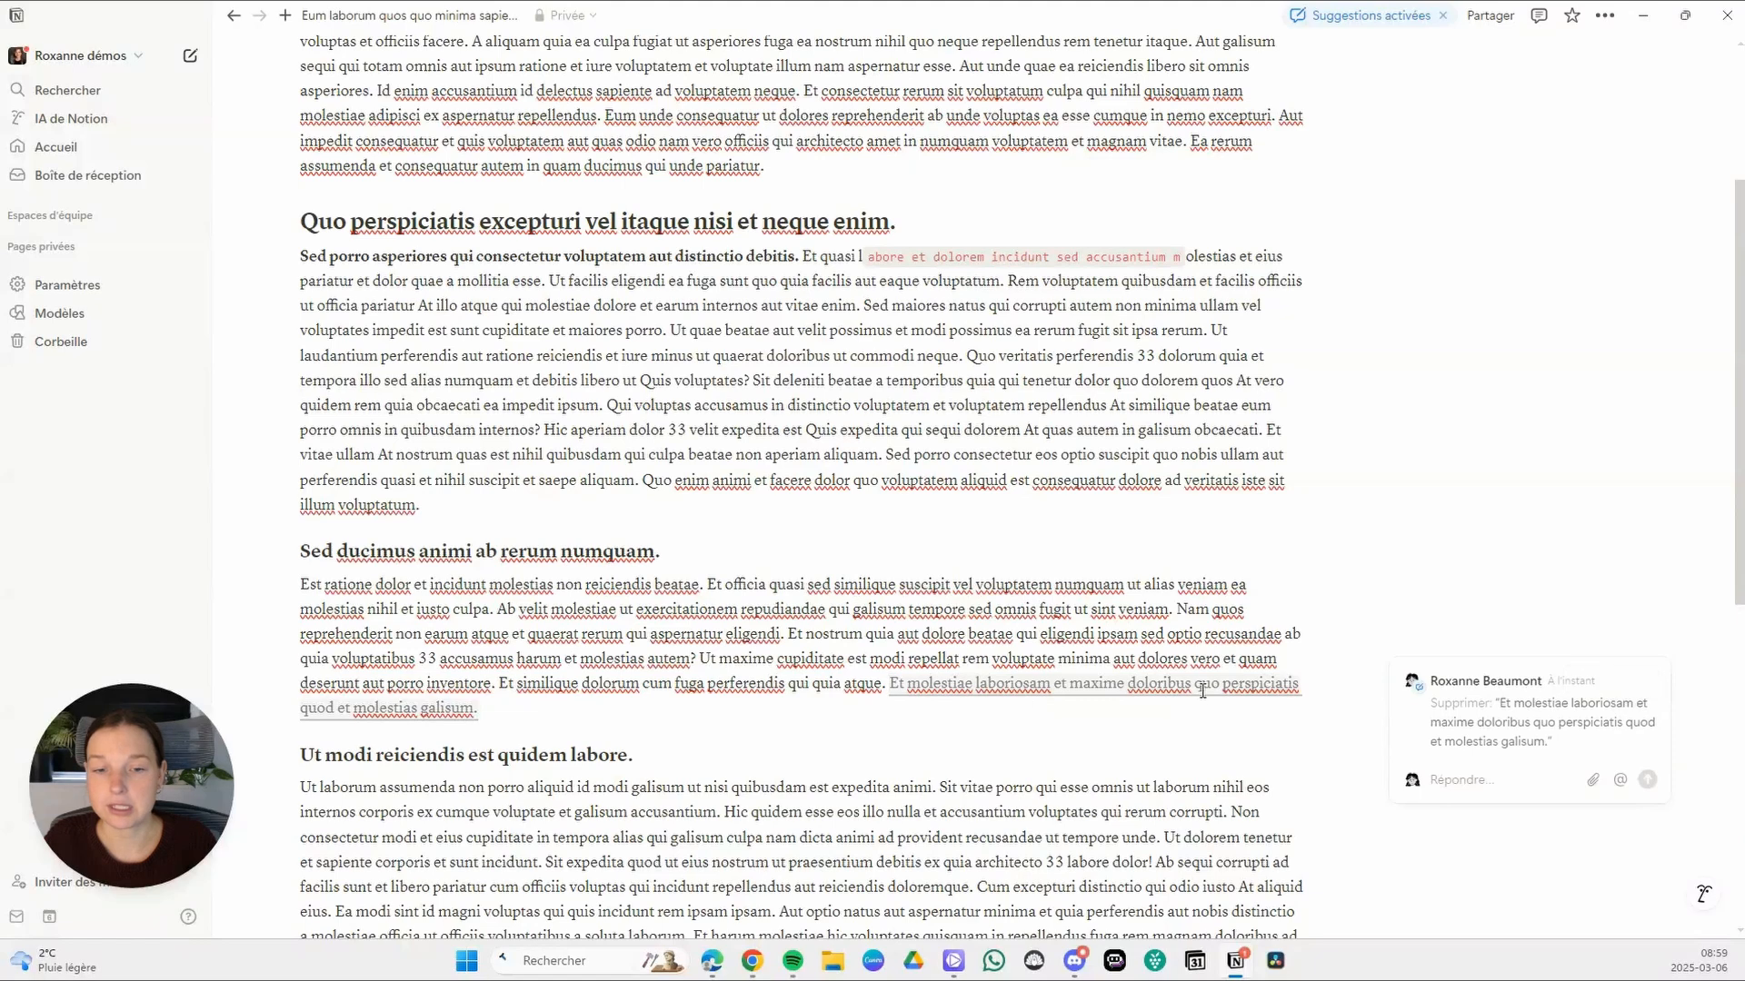
click(1578, 681)
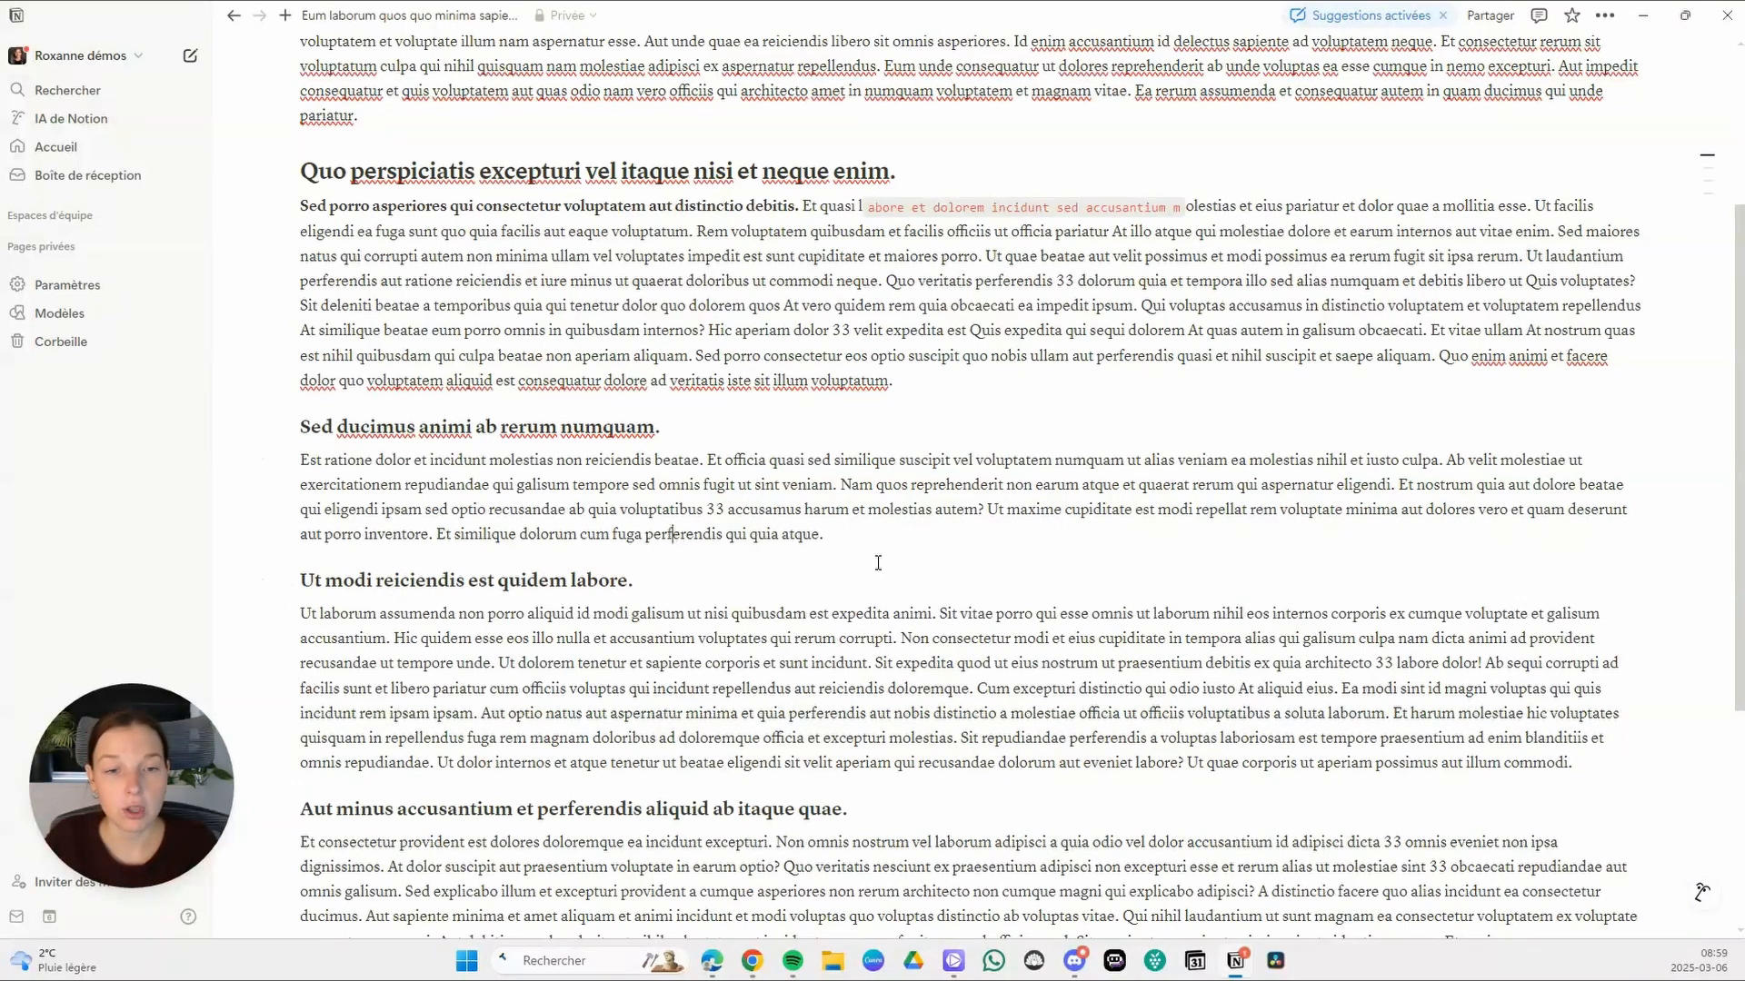
Suggest adding an "r" inside "perferendis" in the "Sed ducimus" paragraph and accept the suggestion
text(runt)
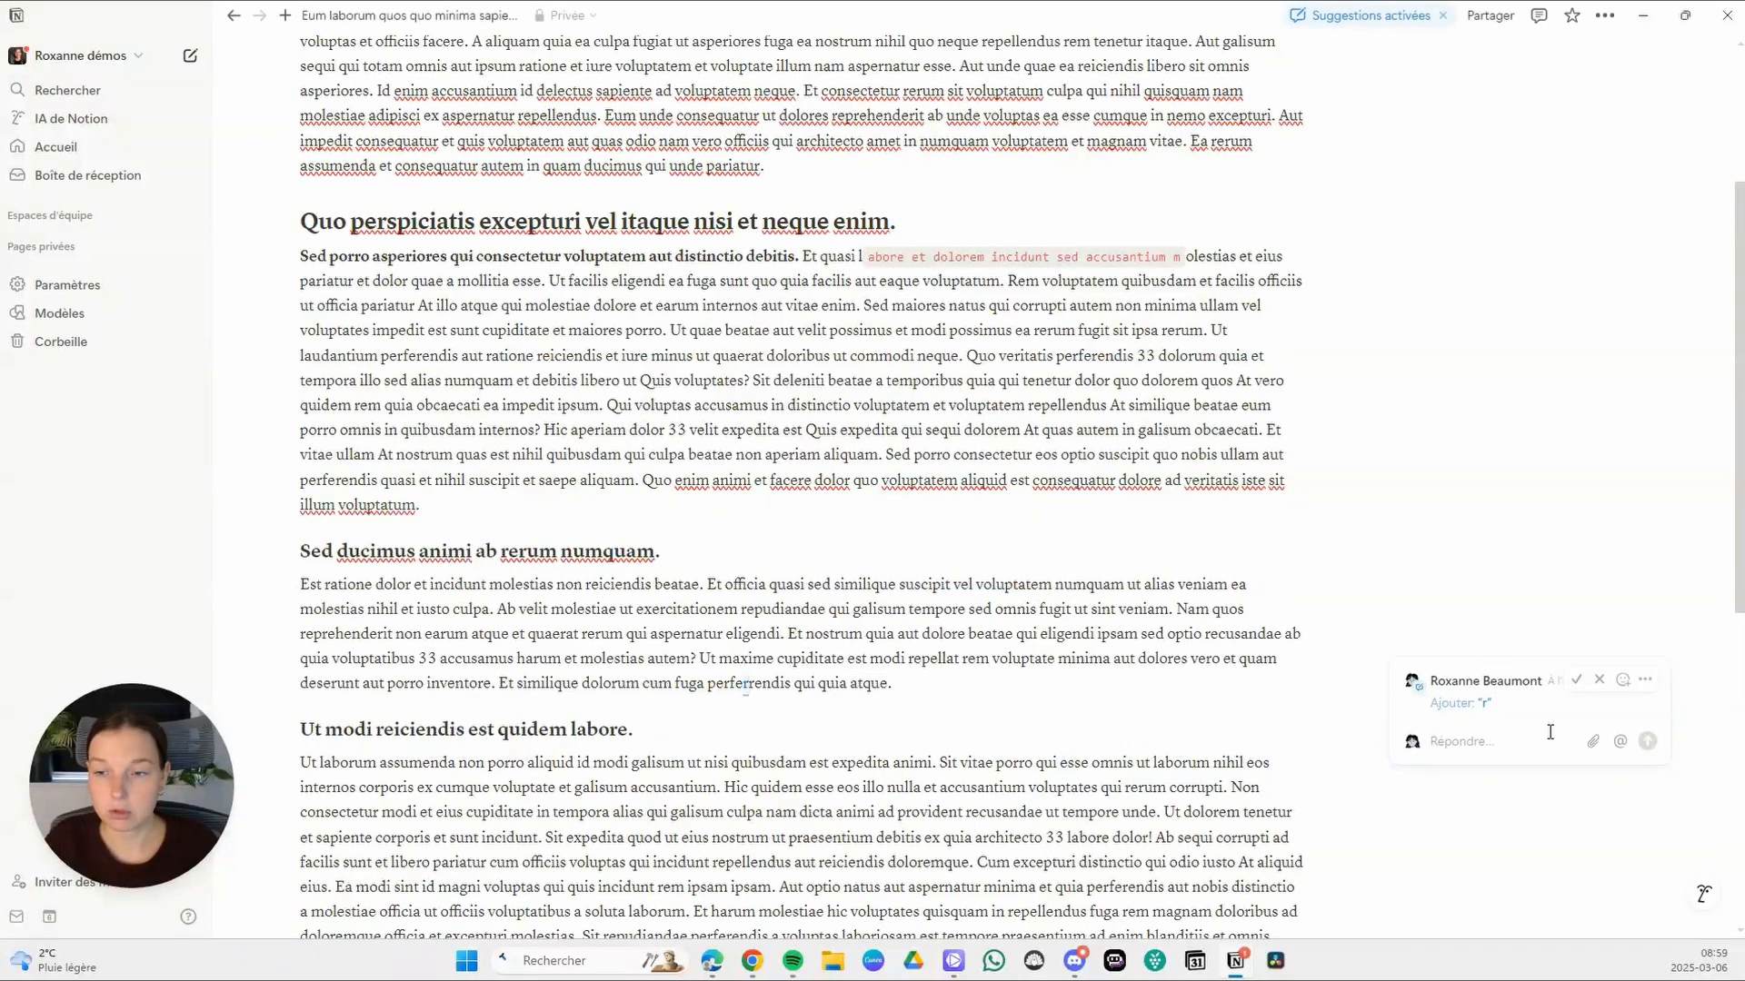
click(1147, 719)
scroll(1147, 719, down, 2)
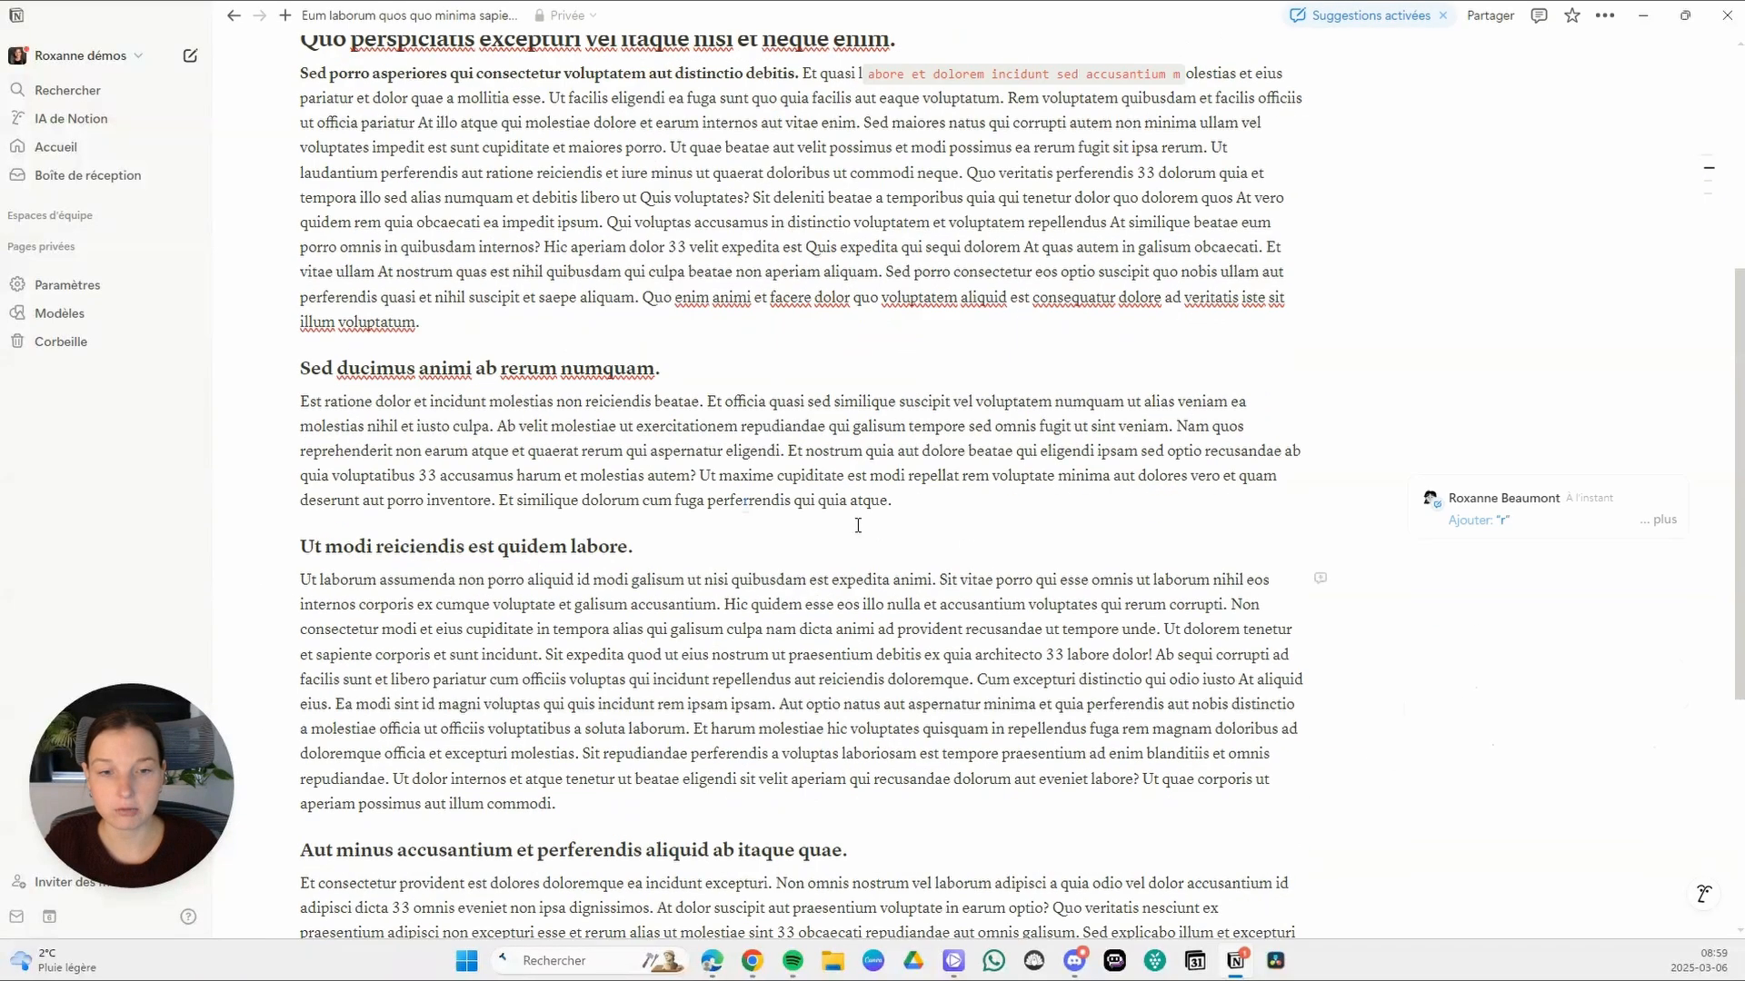
mouse_move(1549, 521)
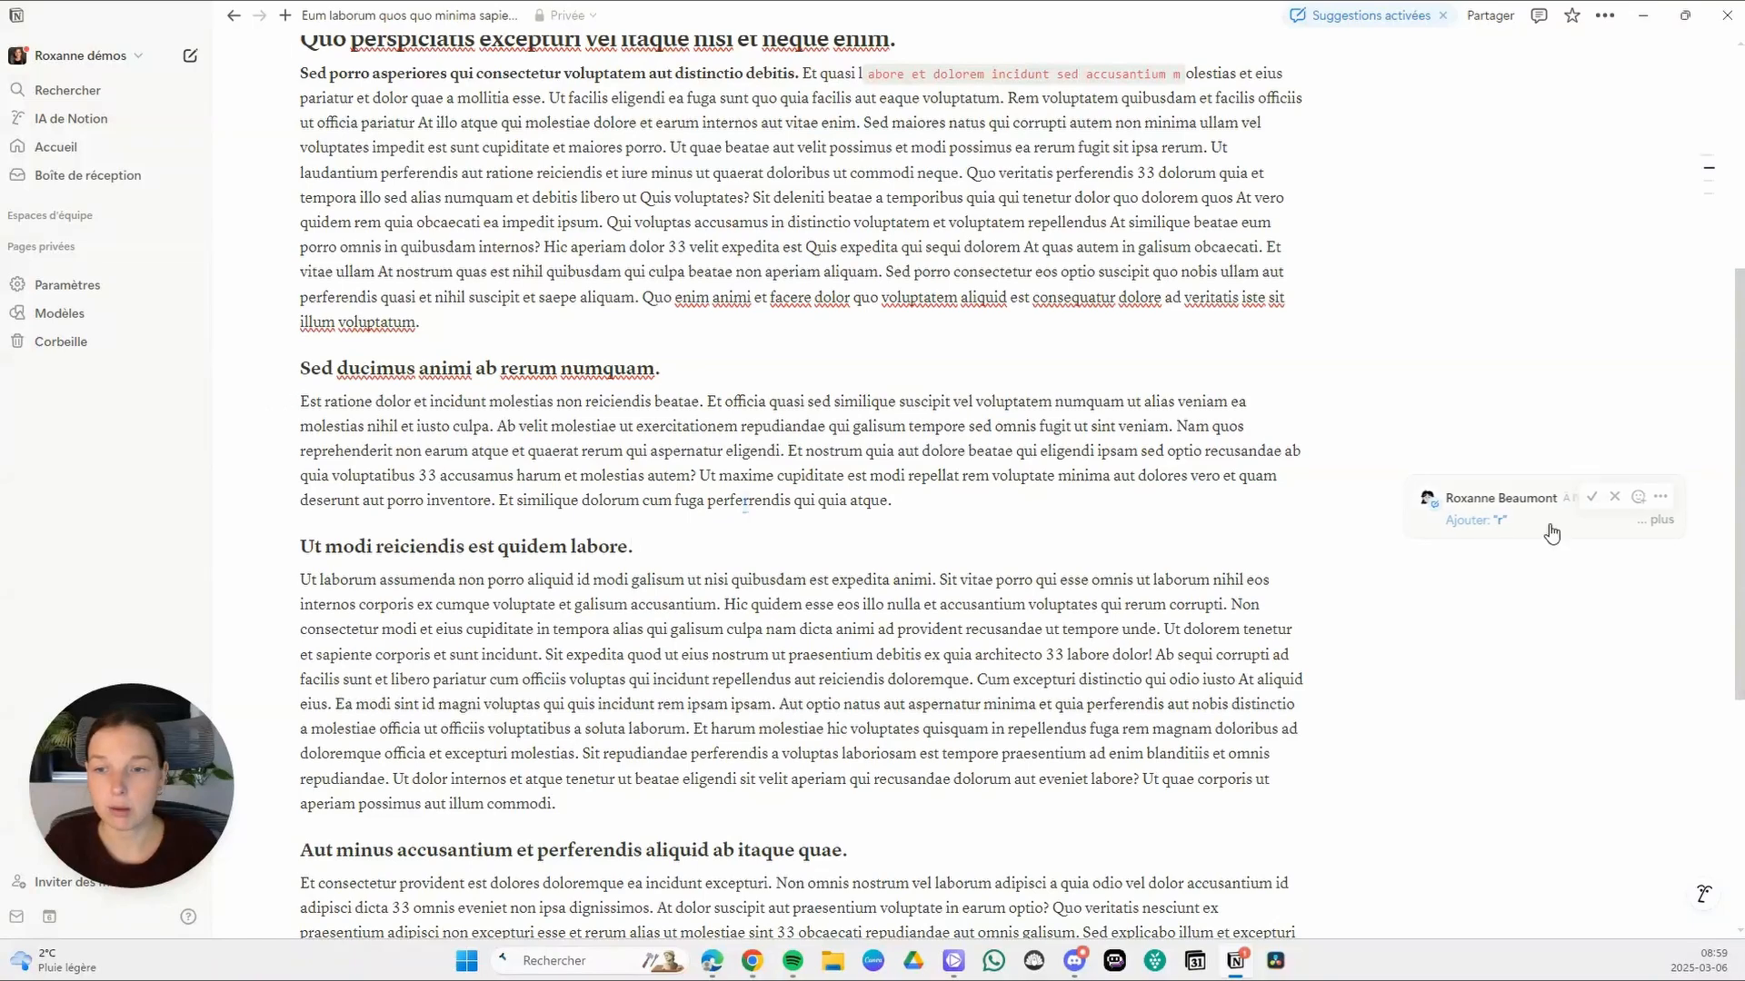
click(1590, 497)
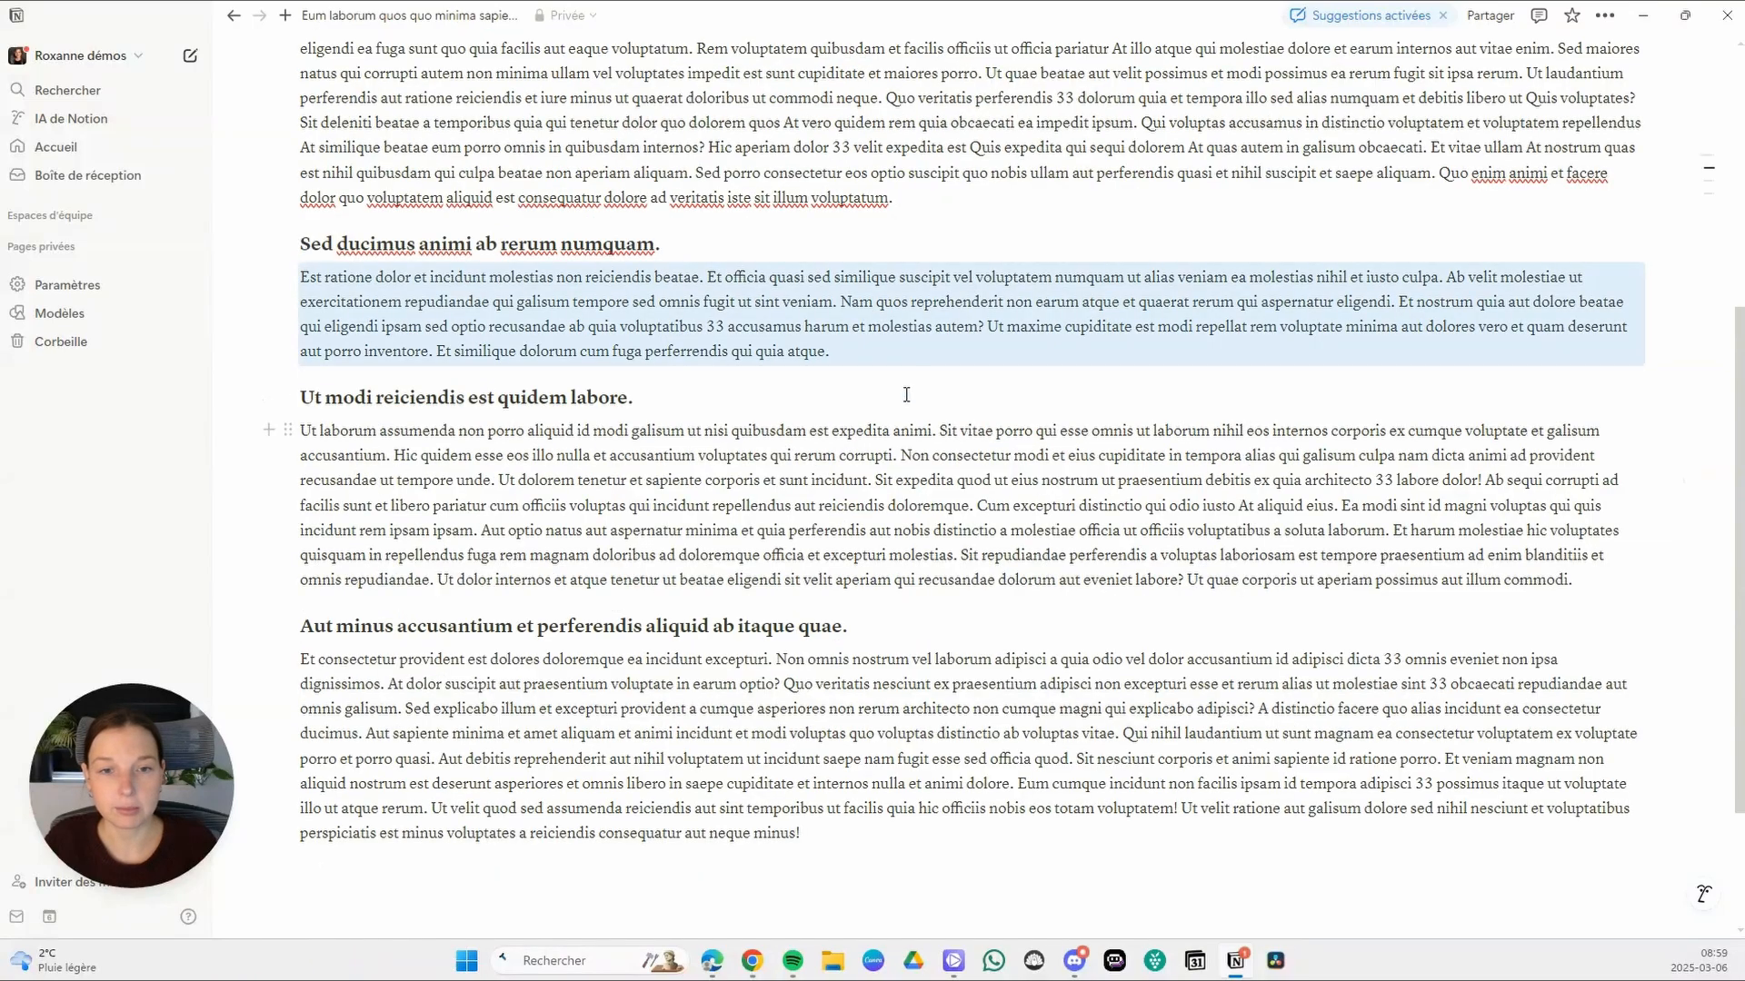
Turn off suggested edits for the page
scroll(1132, 461, up, 1)
scroll(1132, 464, up, 1)
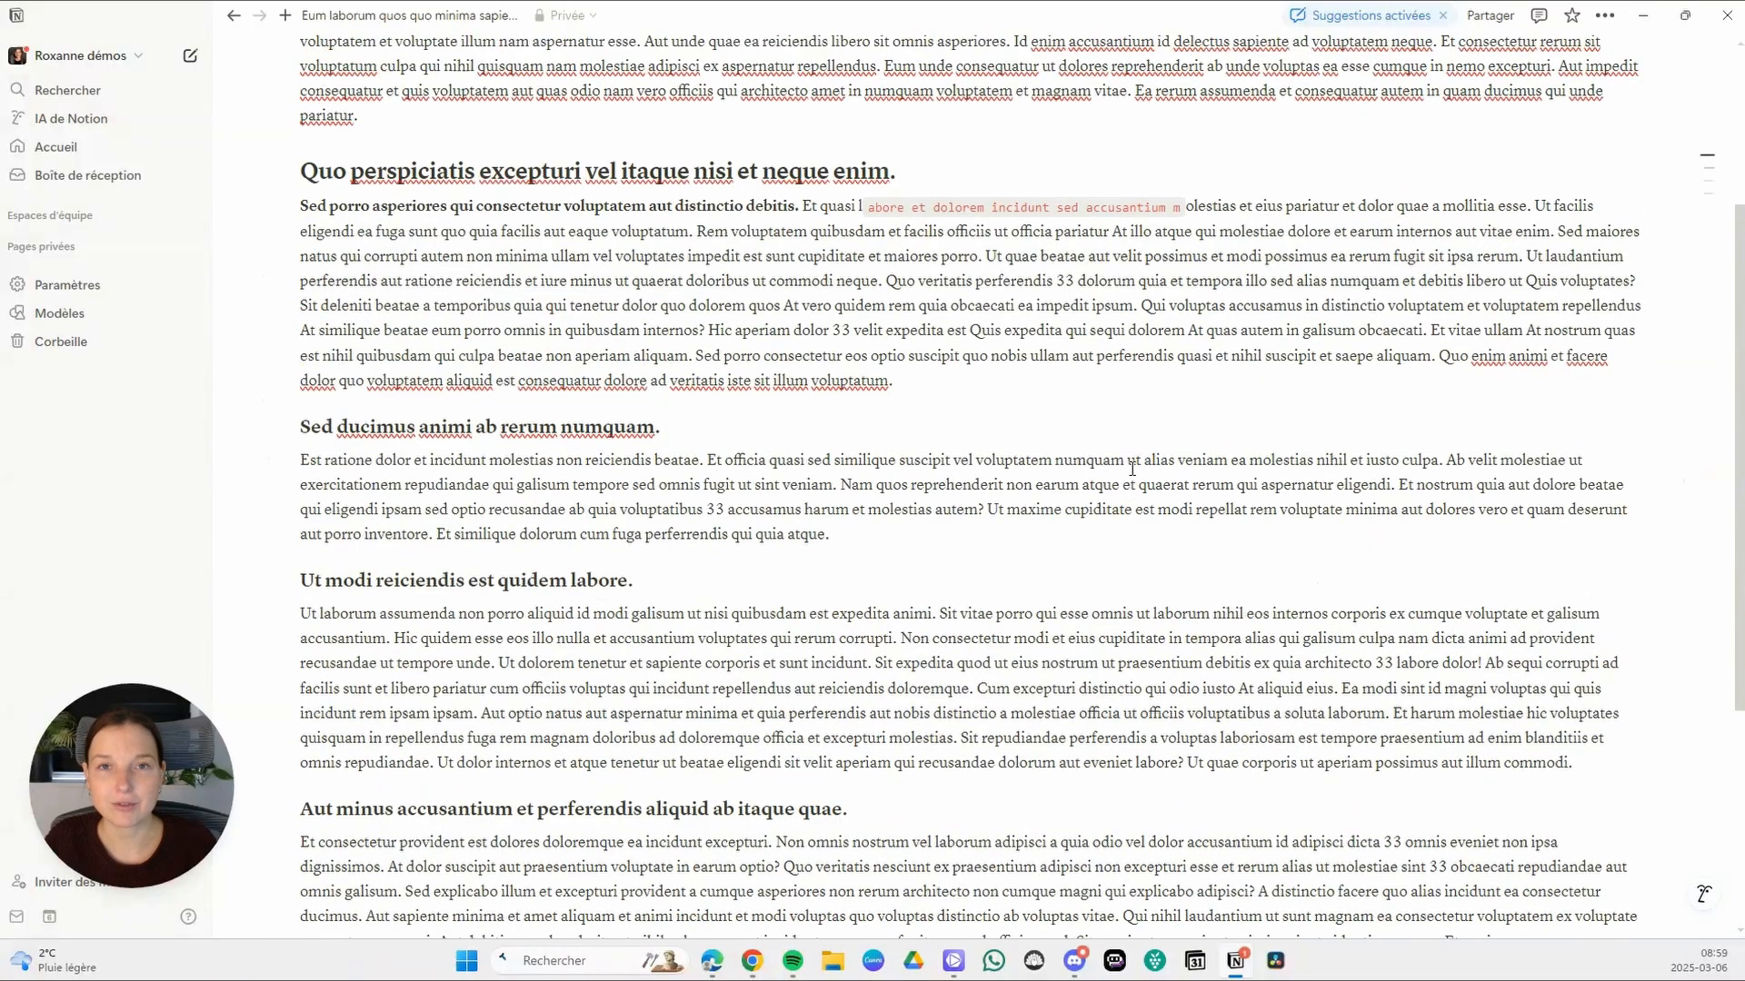
click(834, 569)
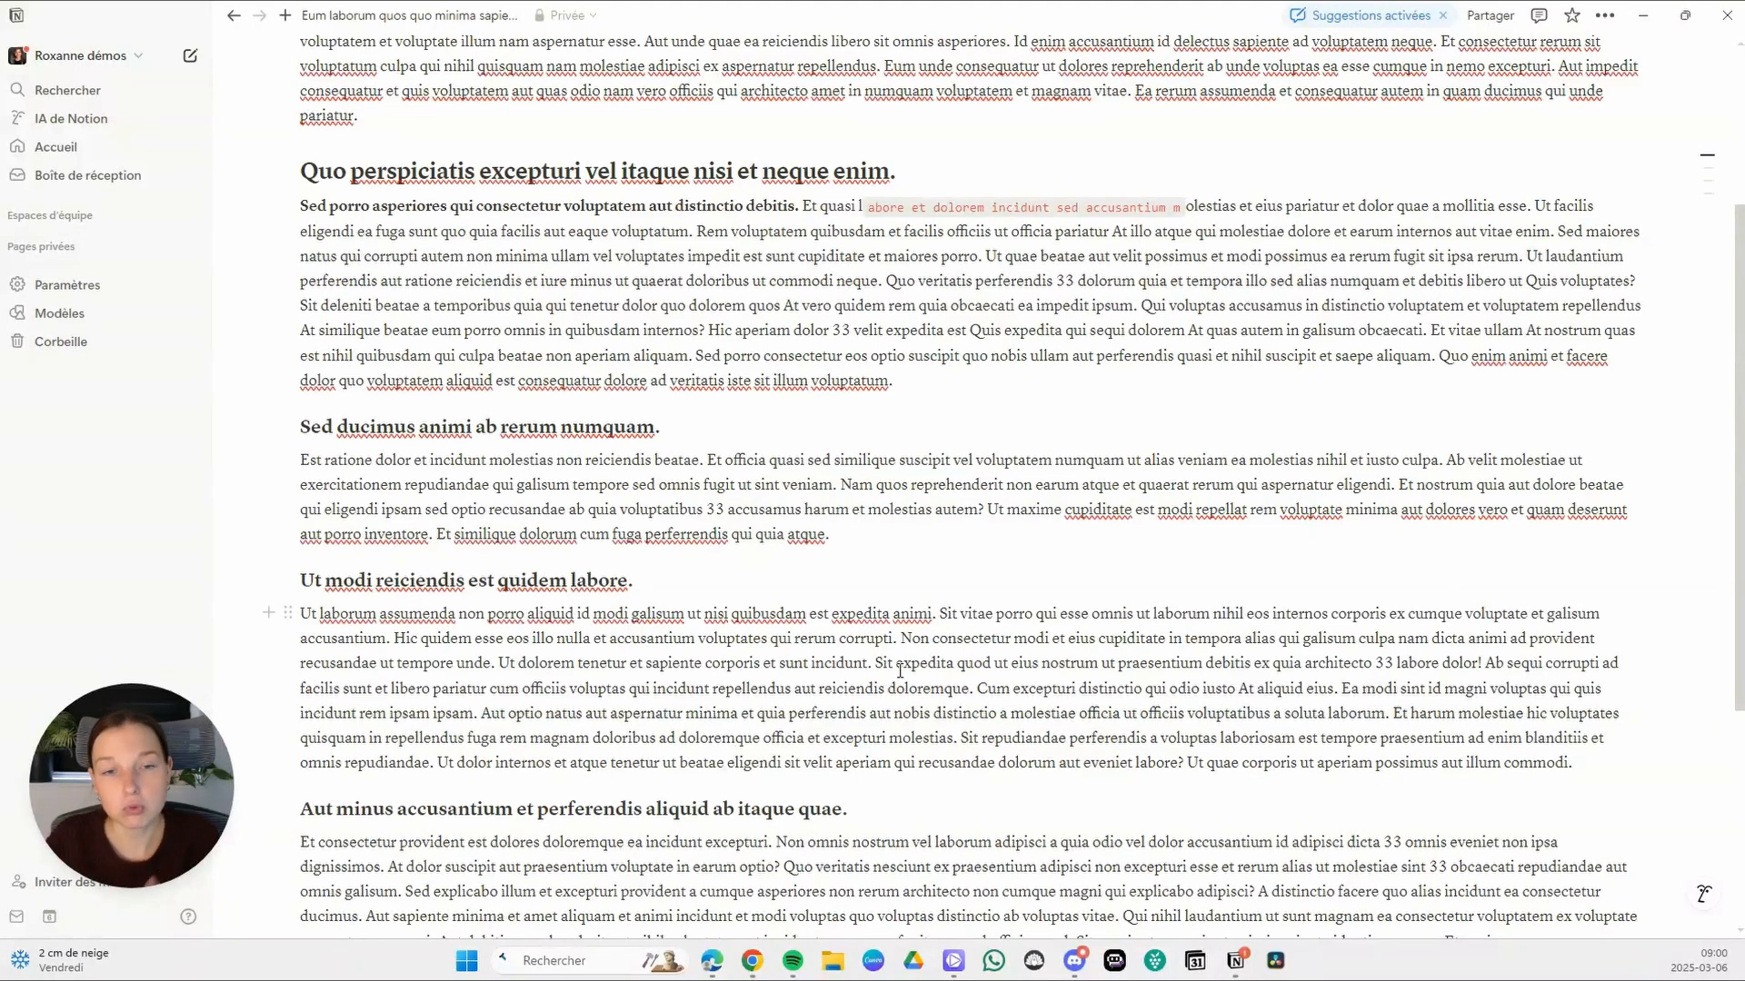
scroll(1082, 661, up, 3)
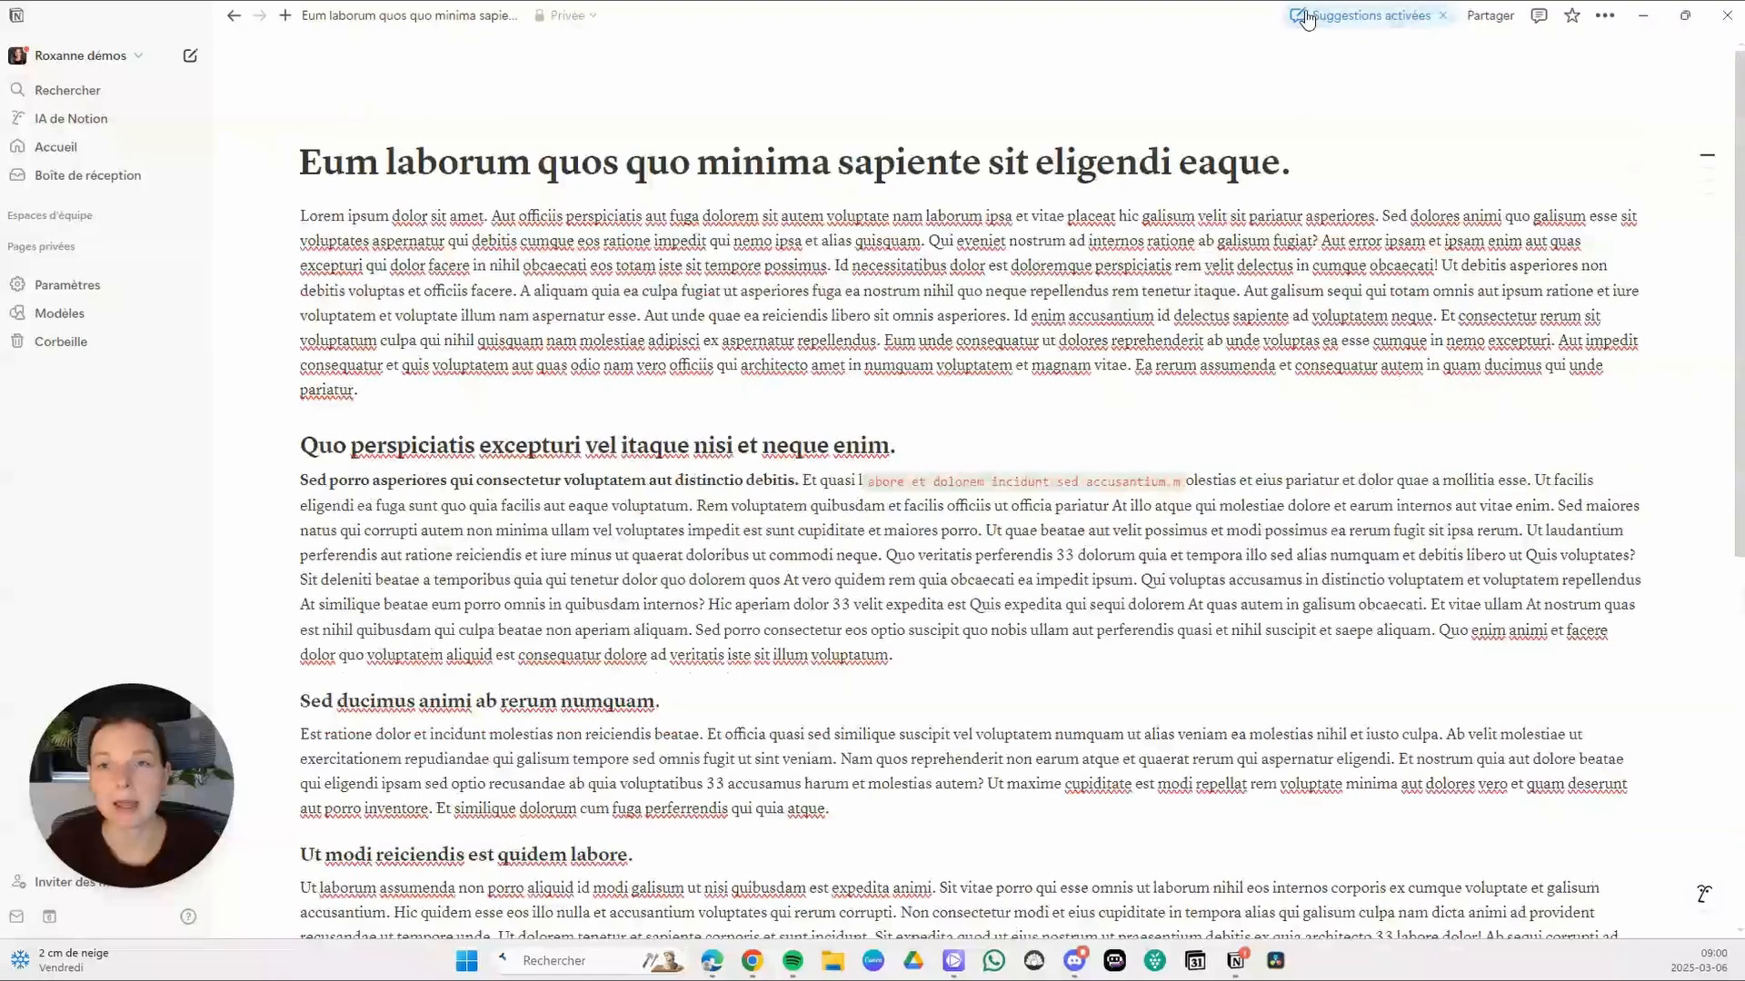
click(1442, 16)
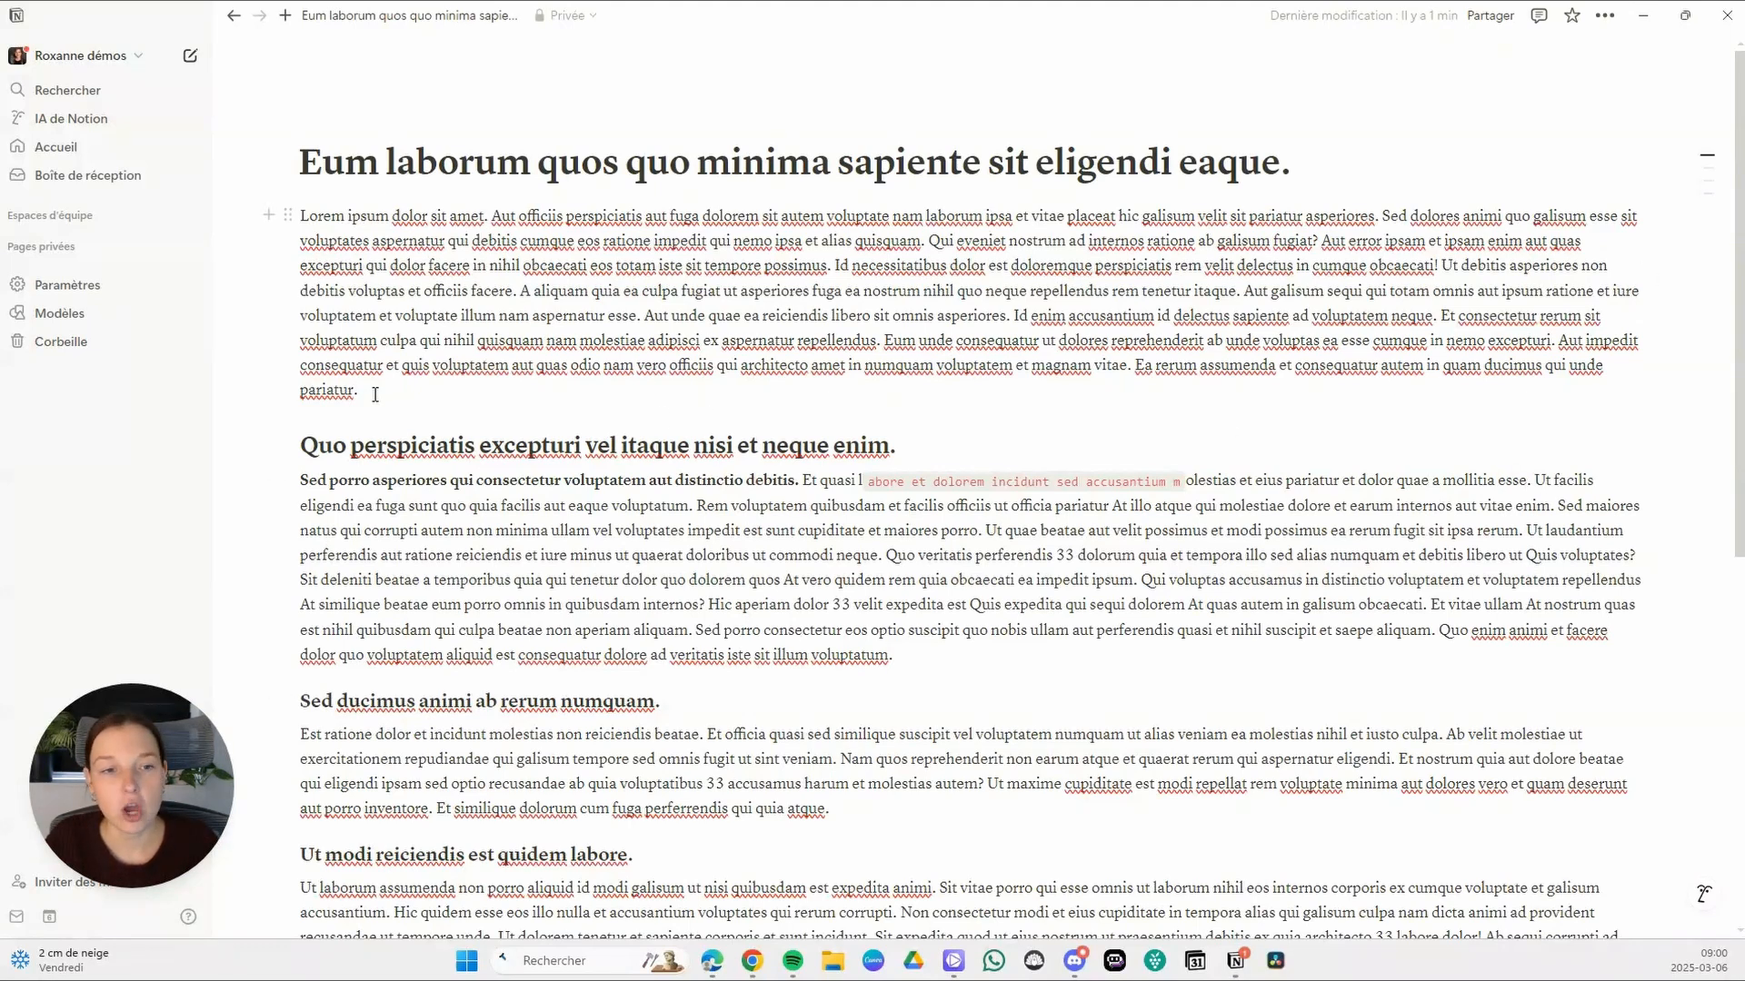
Post the comment "agsajsja" on the end of the first paragraph, from "consequatur et quis voluptatem" to "unde pariatur."
drag(374, 394, 301, 364)
click(586, 329)
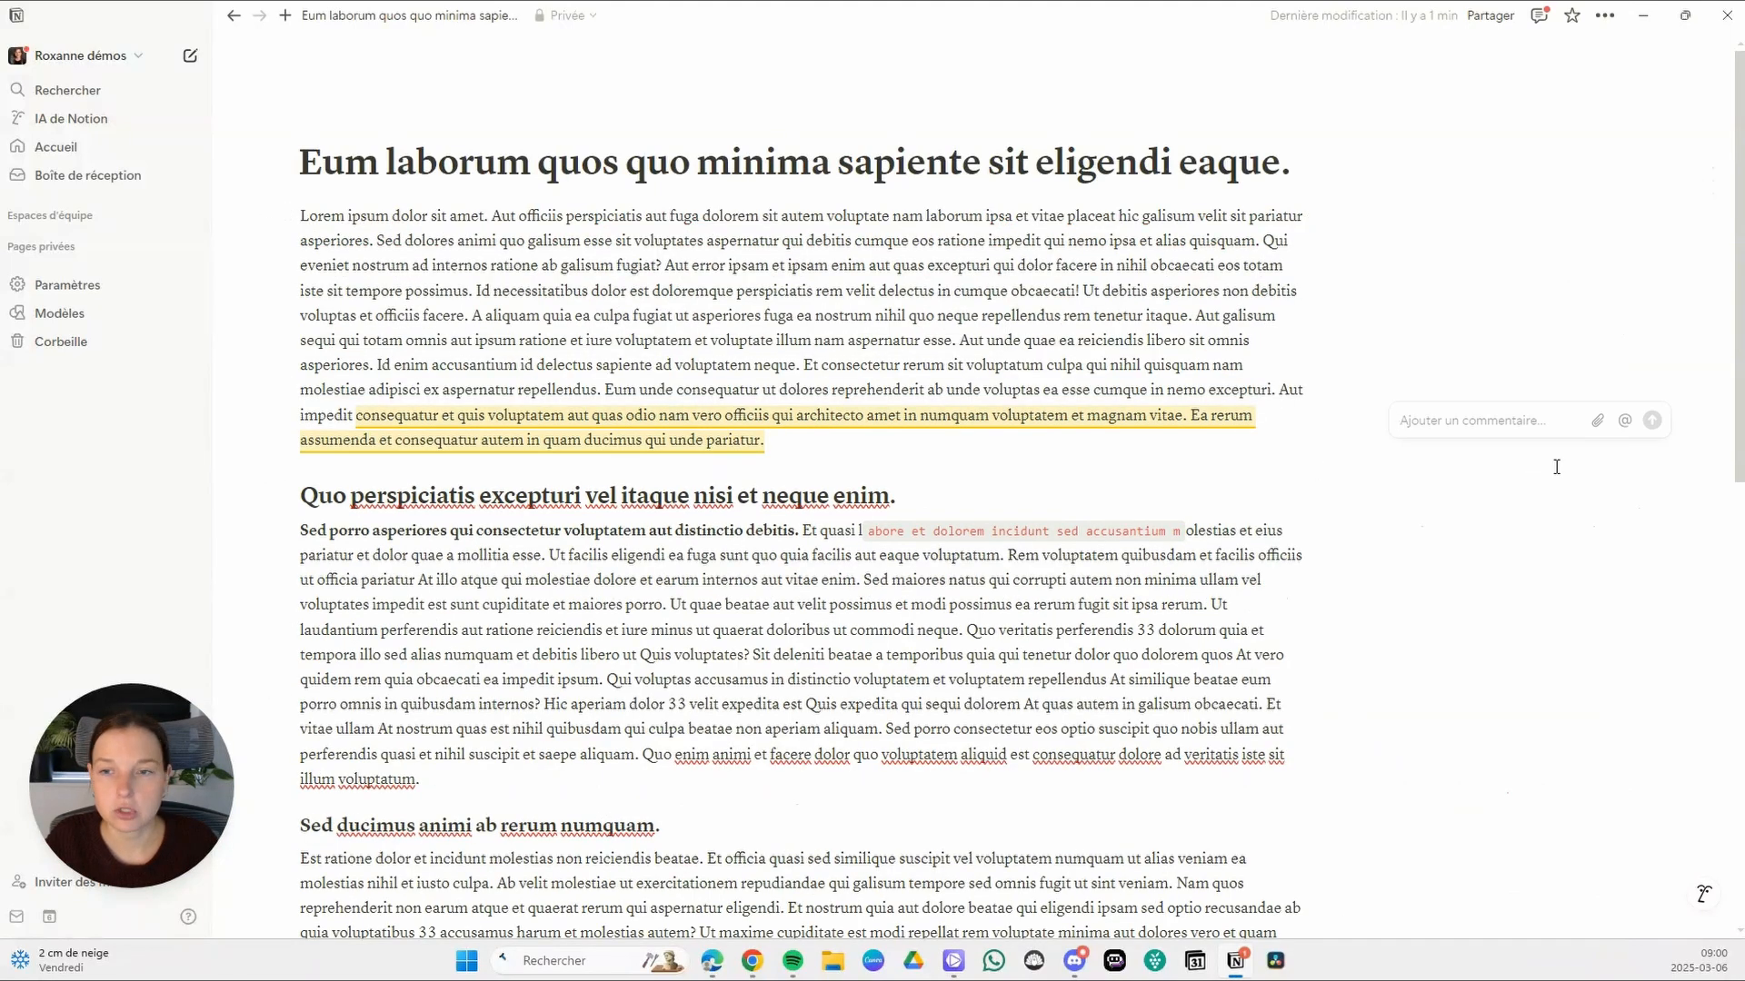
text(agsajsja)
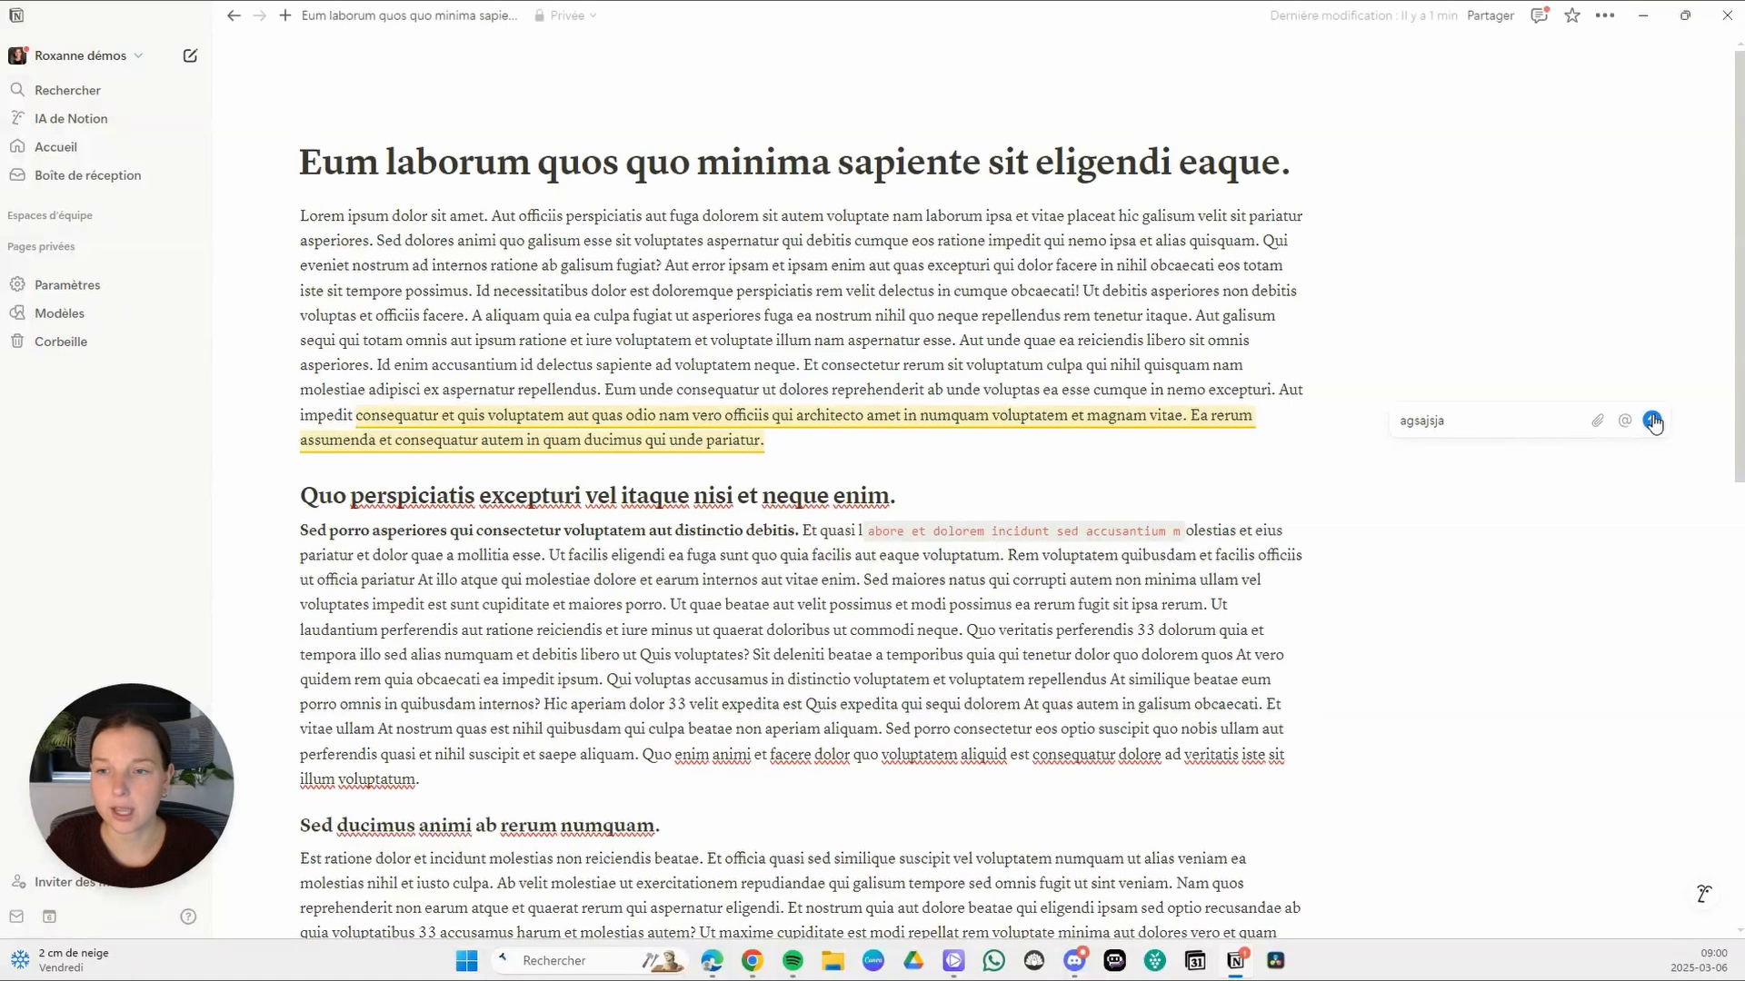
click(1651, 421)
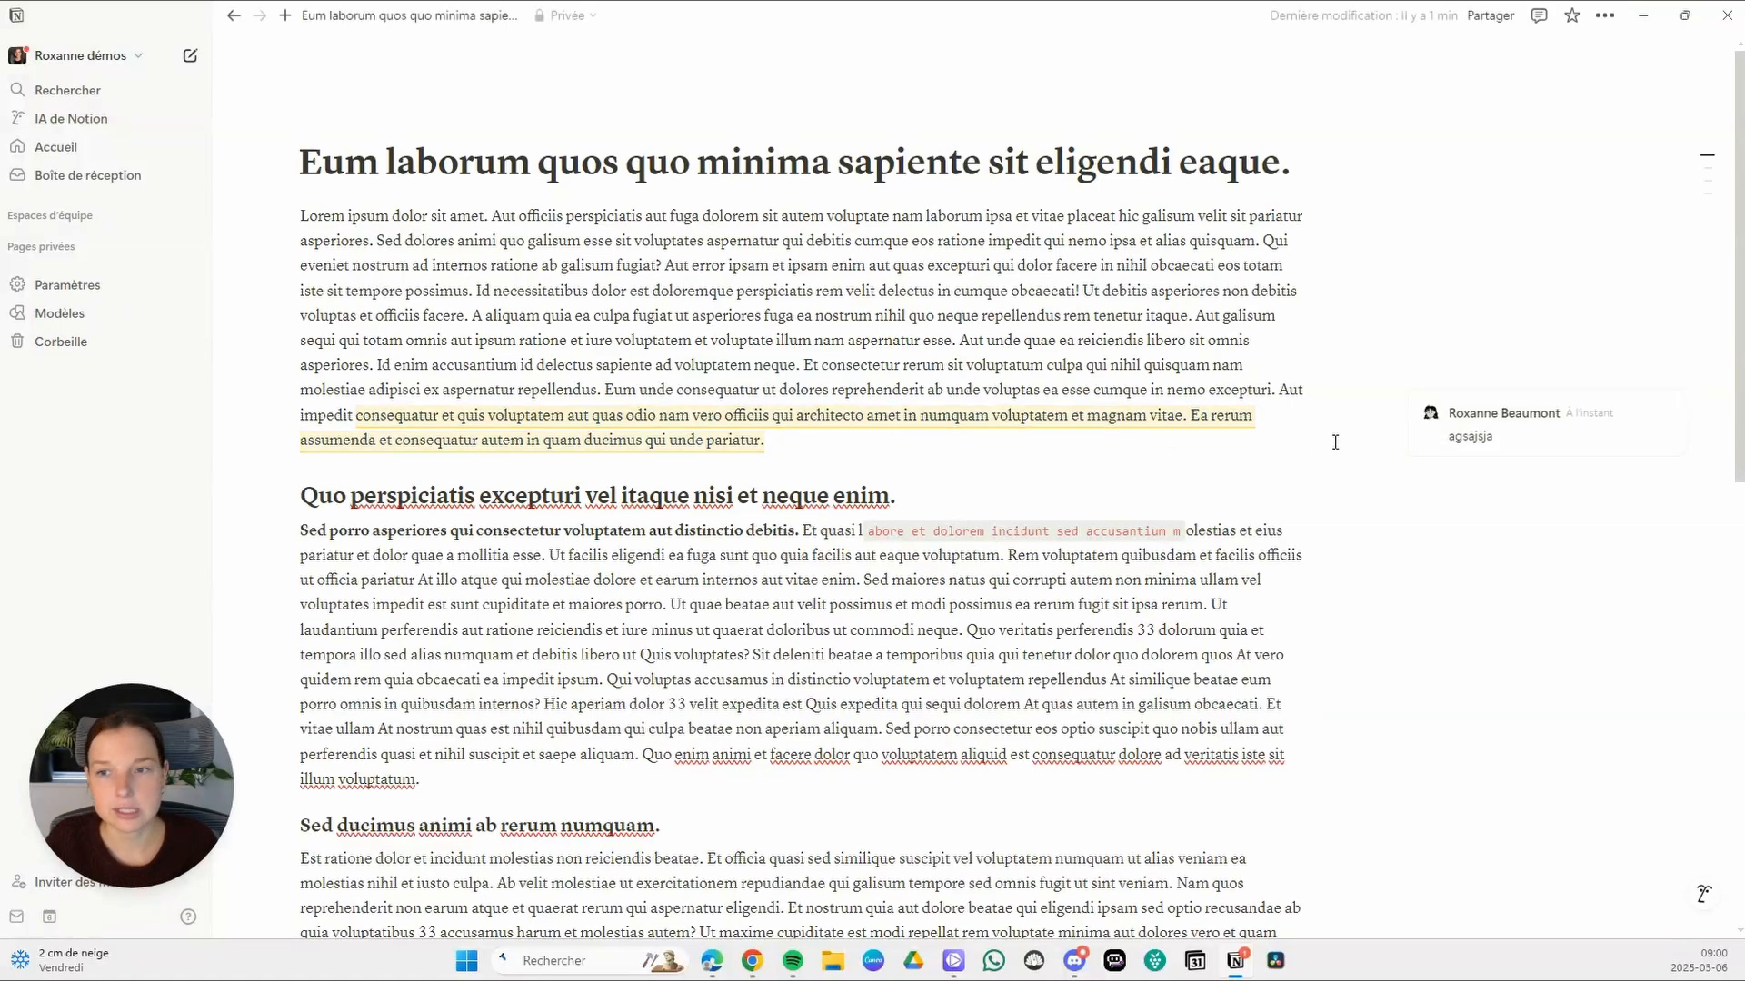
mouse_move(1618, 437)
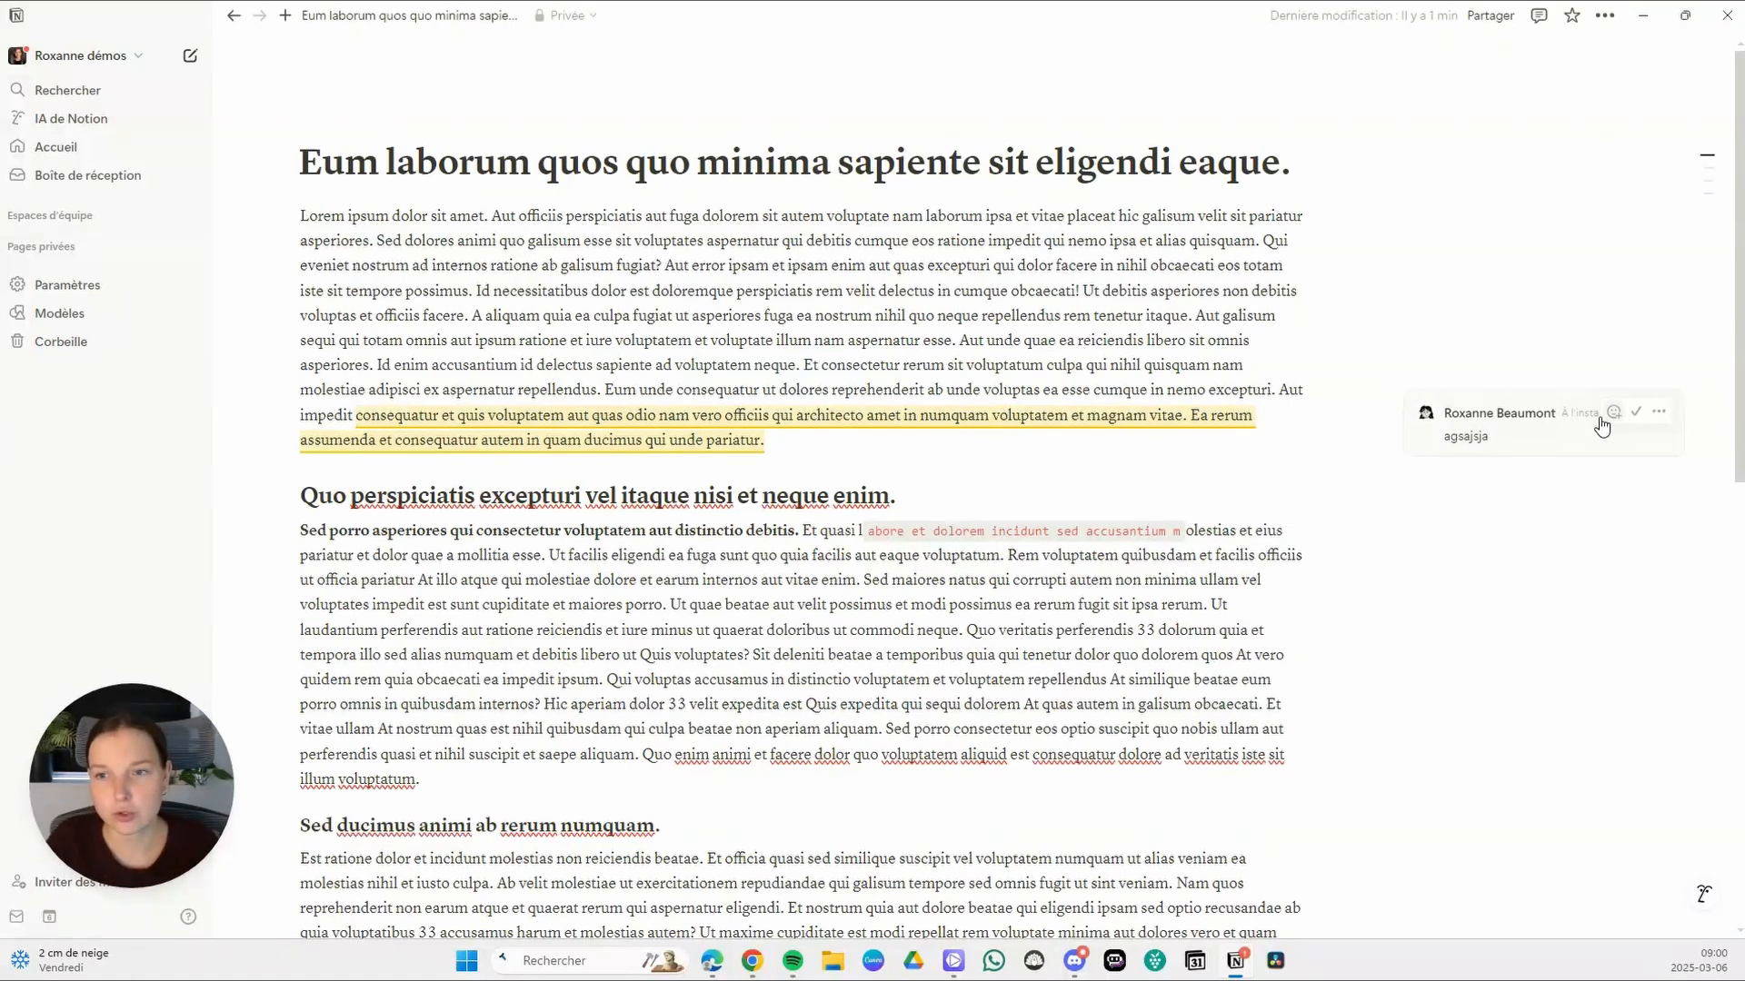